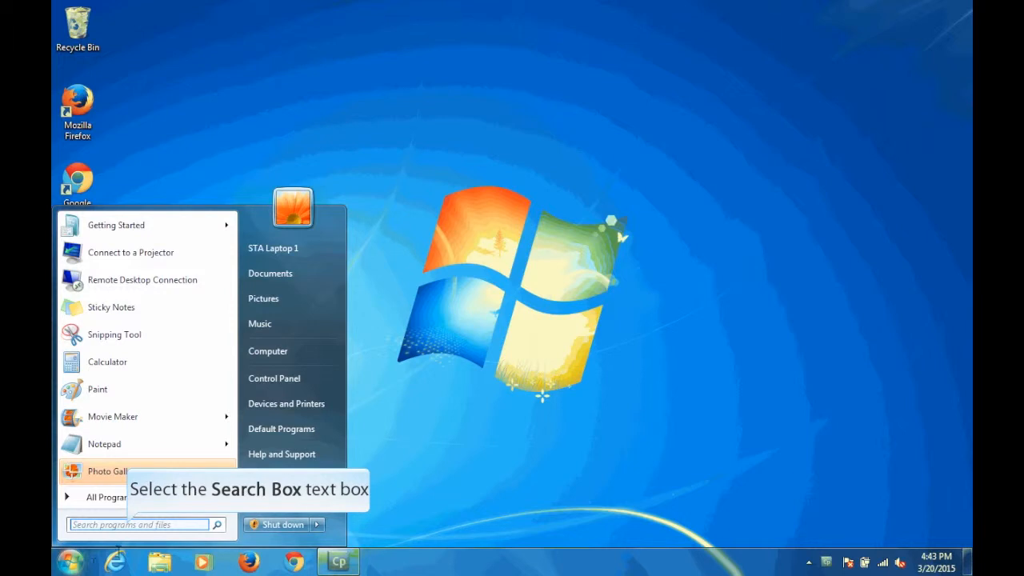
Step: Search for "movie" among the installed programs and open Movie Maker
left_click(128, 525)
type("movi")
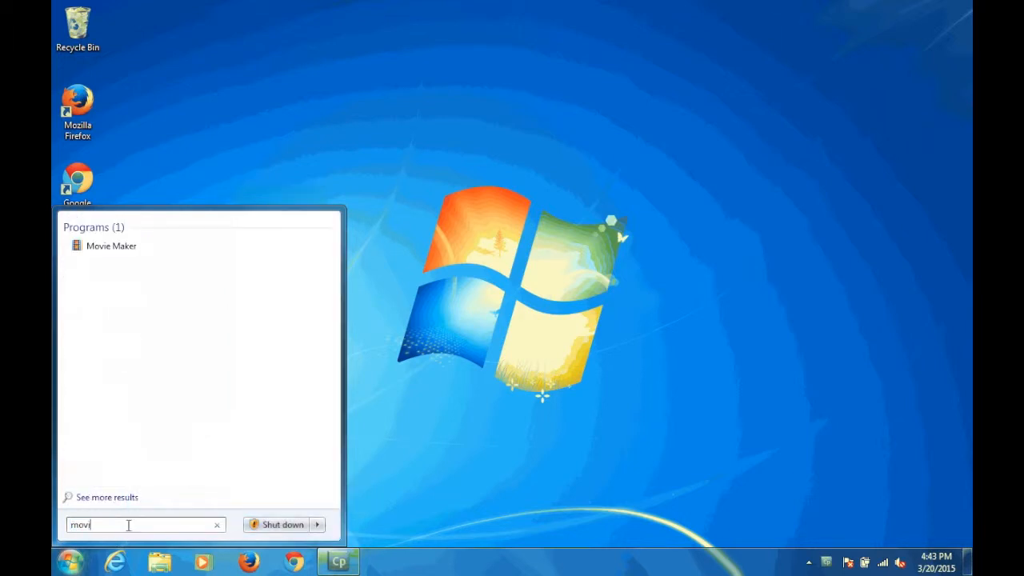
type("e")
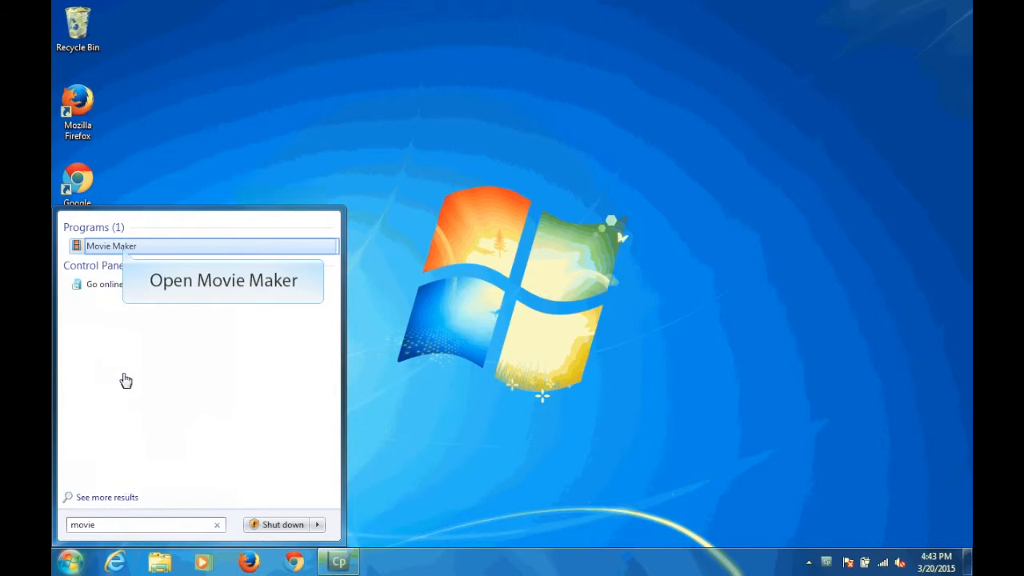
left_click(126, 248)
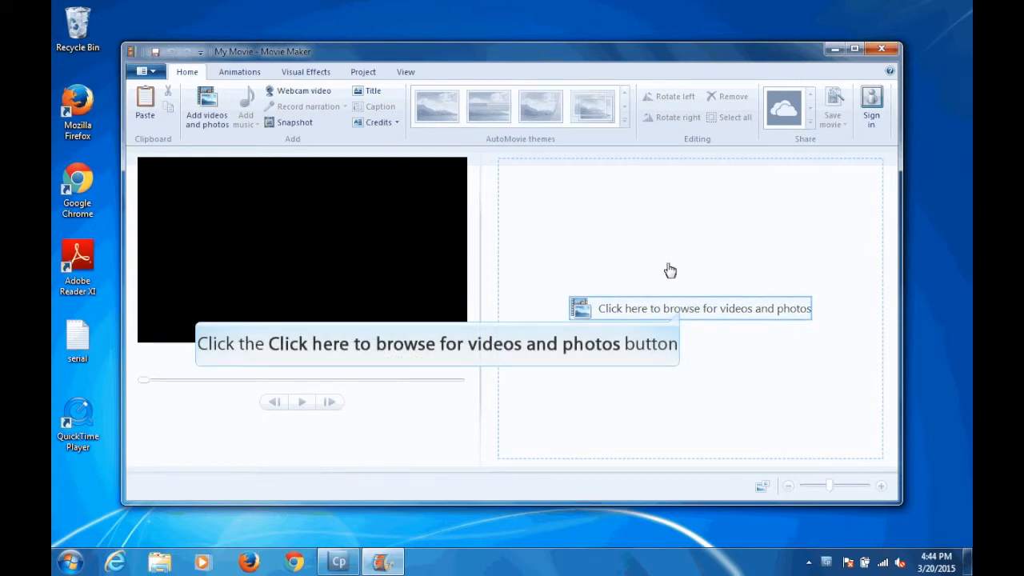
Step: Add four consecutive video clips, starting with P1010318, from the untitled folder on the removable disk to the project
left_click(681, 311)
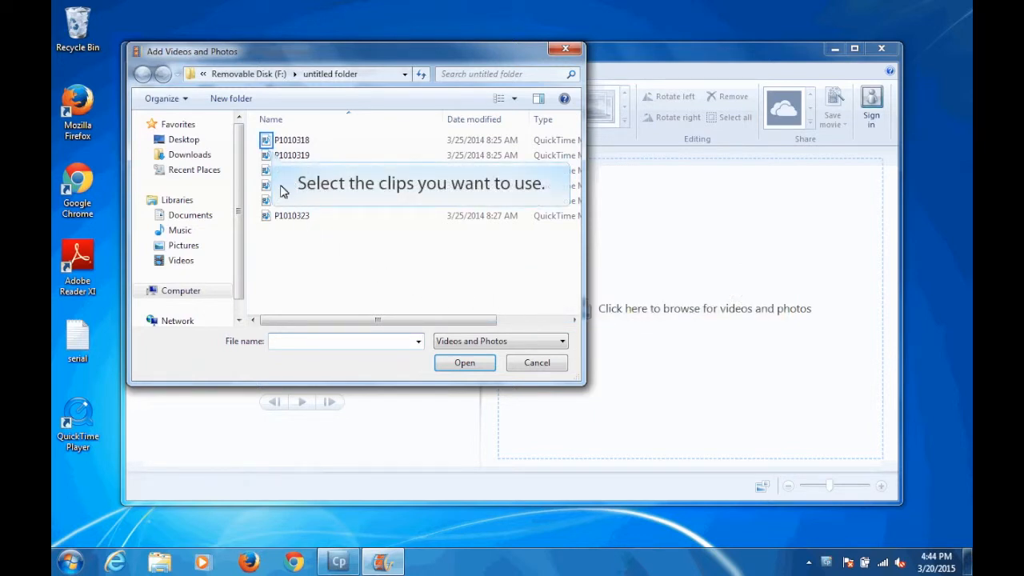
left_click(275, 141)
key("shift+Down")
key("shift+Down")
key("shift+Down")
key("shift+Down")
key("shift+Up")
key("Return")
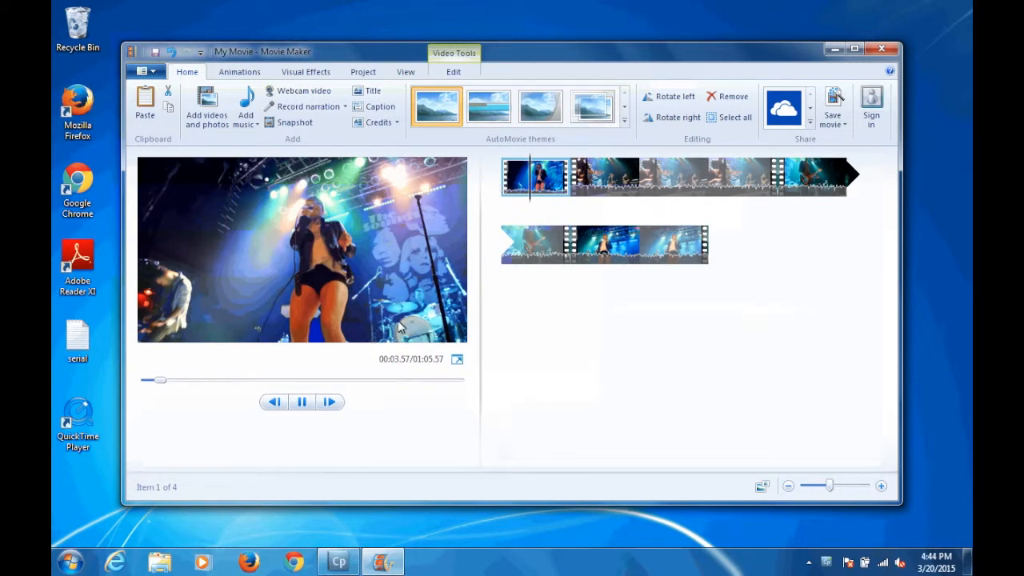
Step: Preview the first clip by pausing and resuming playback, and advance it by one frame
key("space")
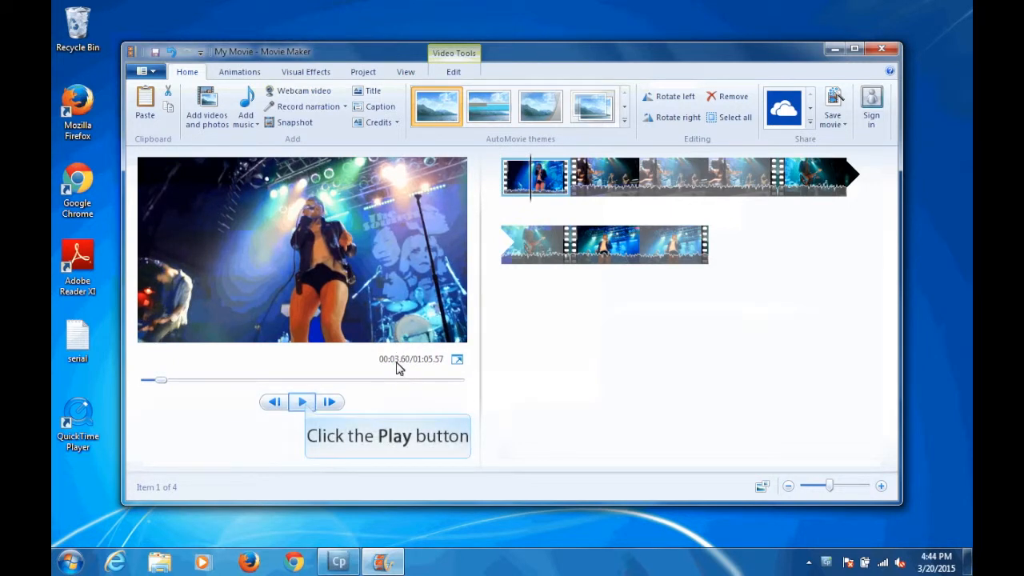
left_click(304, 401)
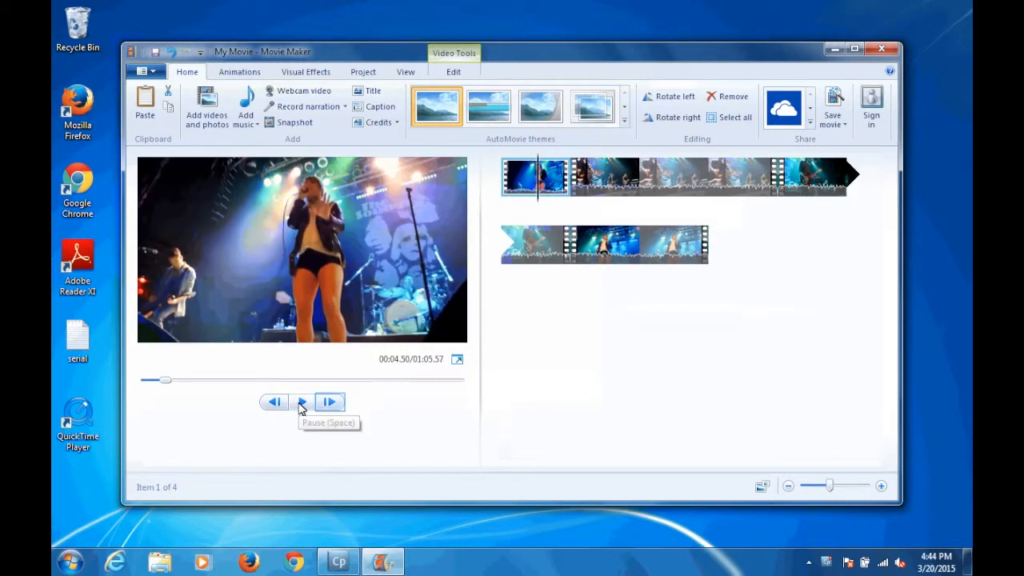
left_click(330, 402)
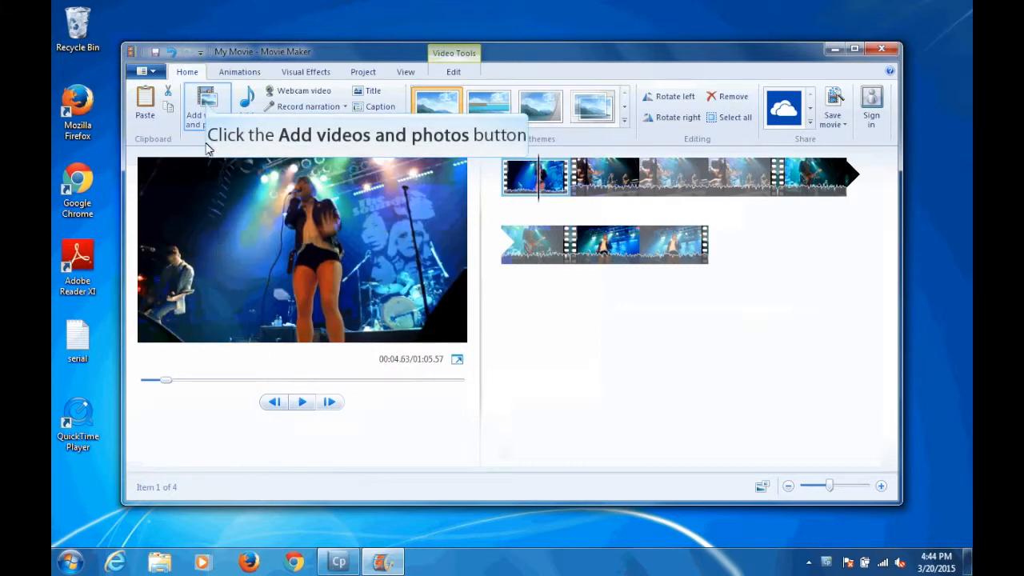
Step: Add the video clip P1010323 to the project
left_click(205, 100)
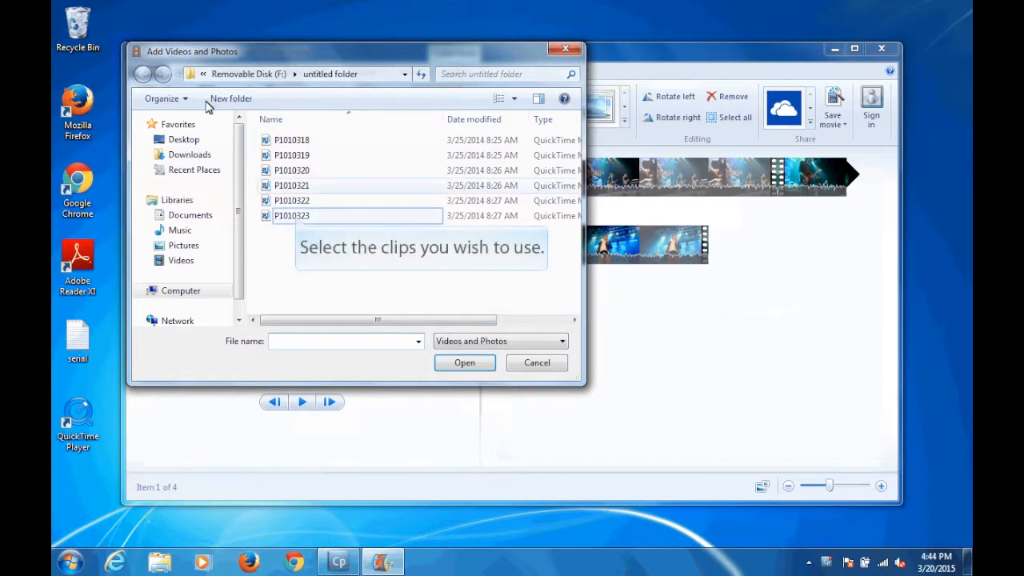
double_click(294, 216)
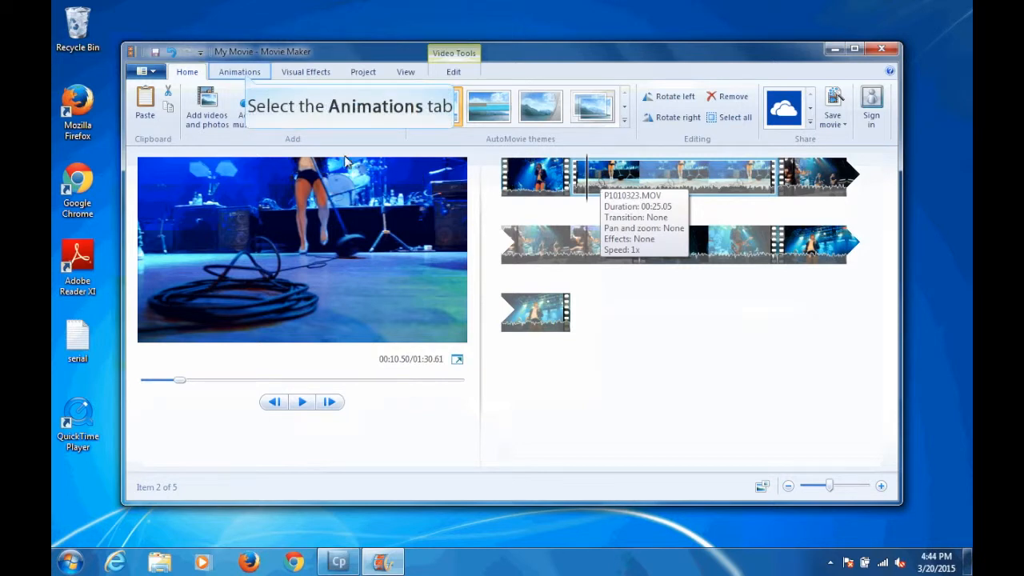
Step: Apply the Diagonal - cross out transition to the P1010323 clip and set its duration to 2.00 seconds
left_click(241, 73)
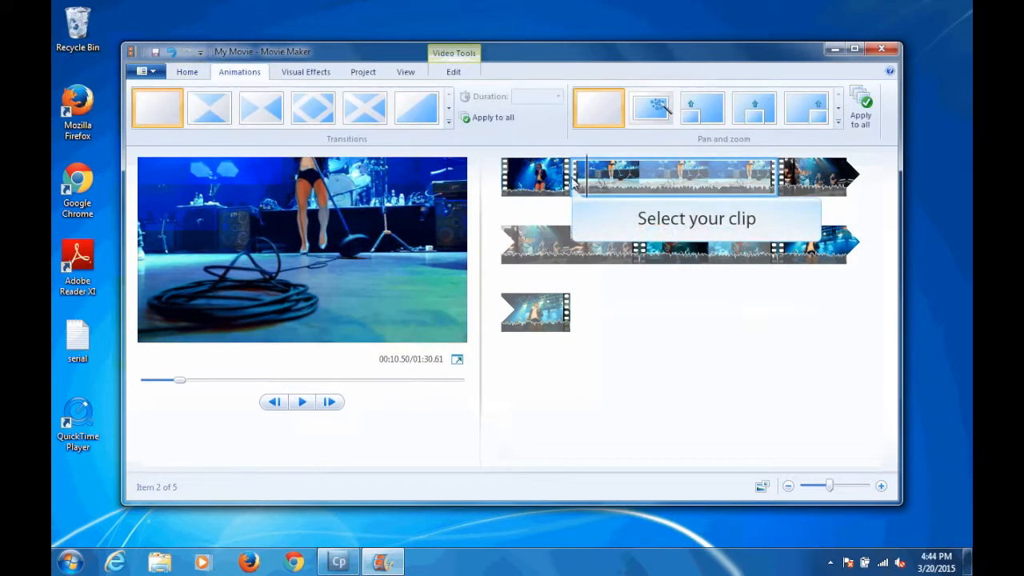
left_click(572, 185)
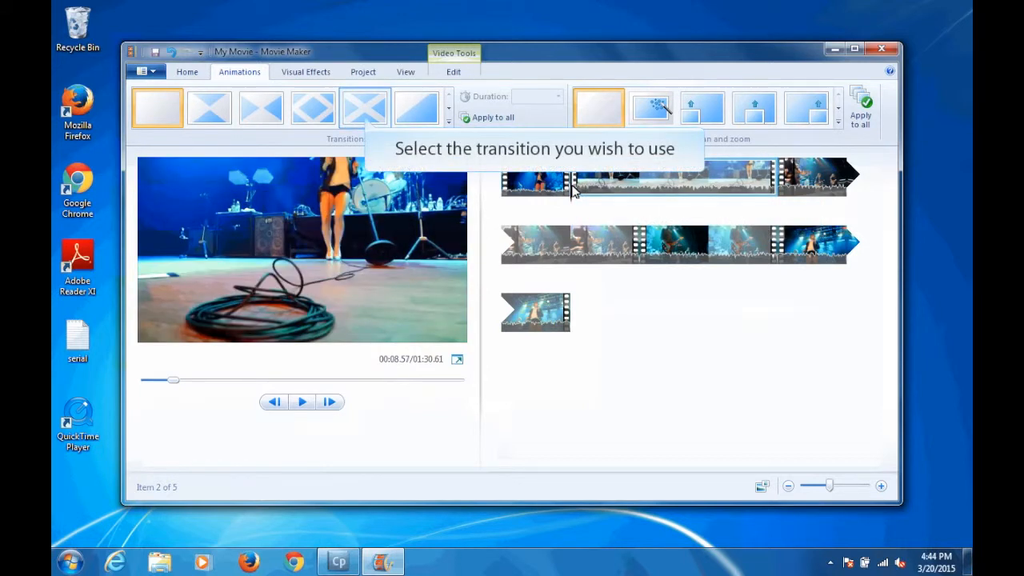
left_click(366, 116)
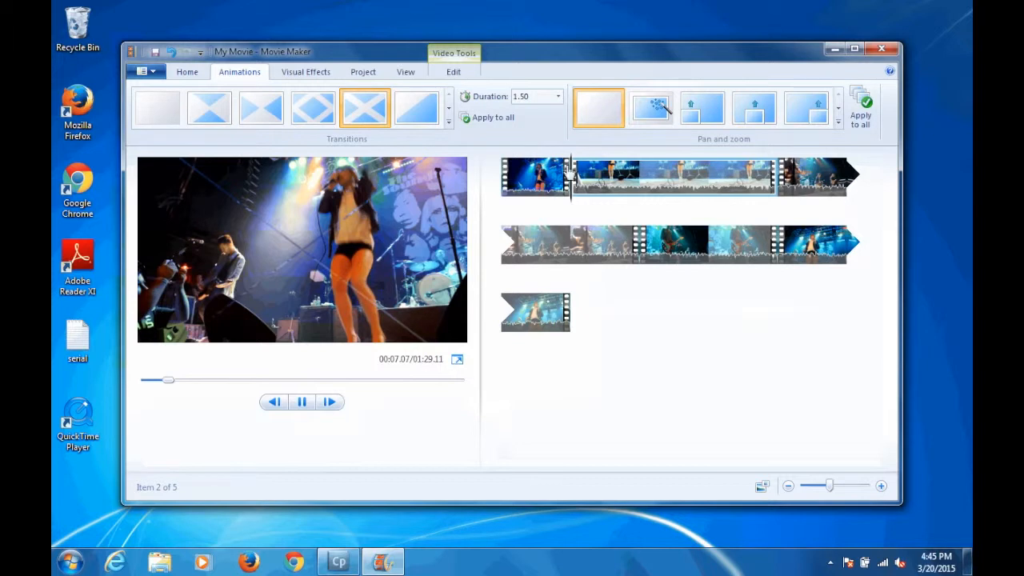
left_click(573, 185)
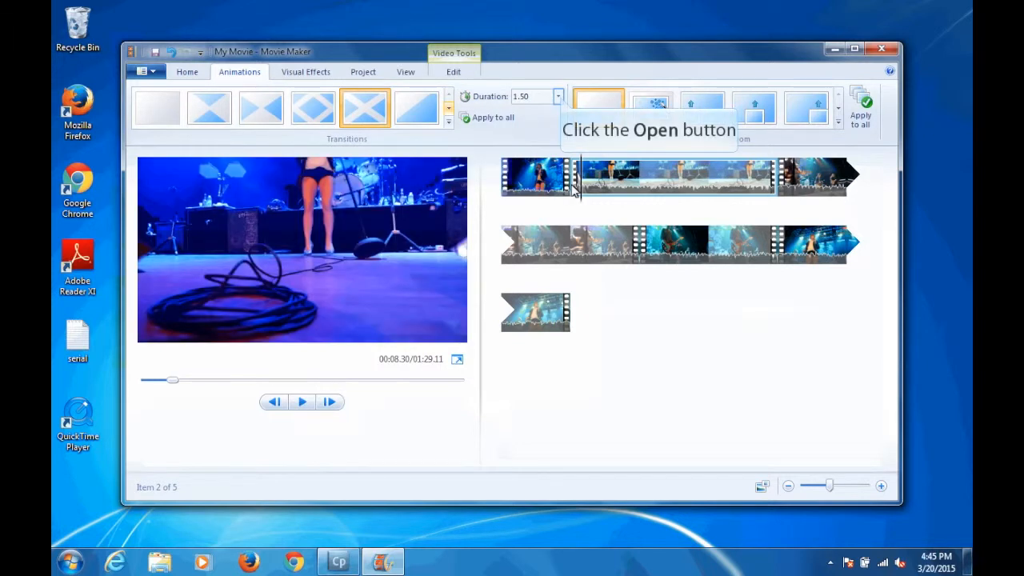
left_click(559, 97)
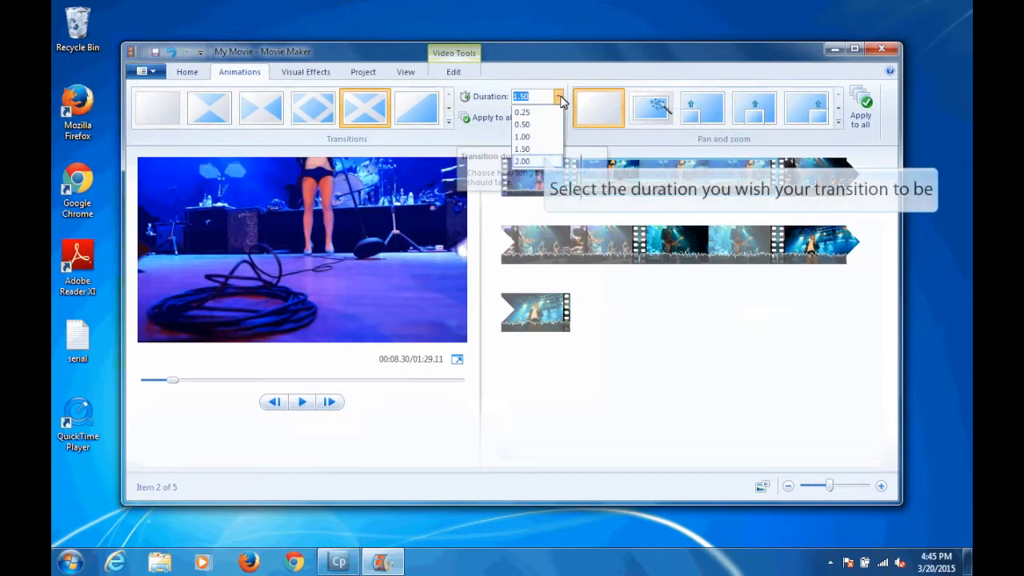
left_click(545, 160)
left_click(545, 160)
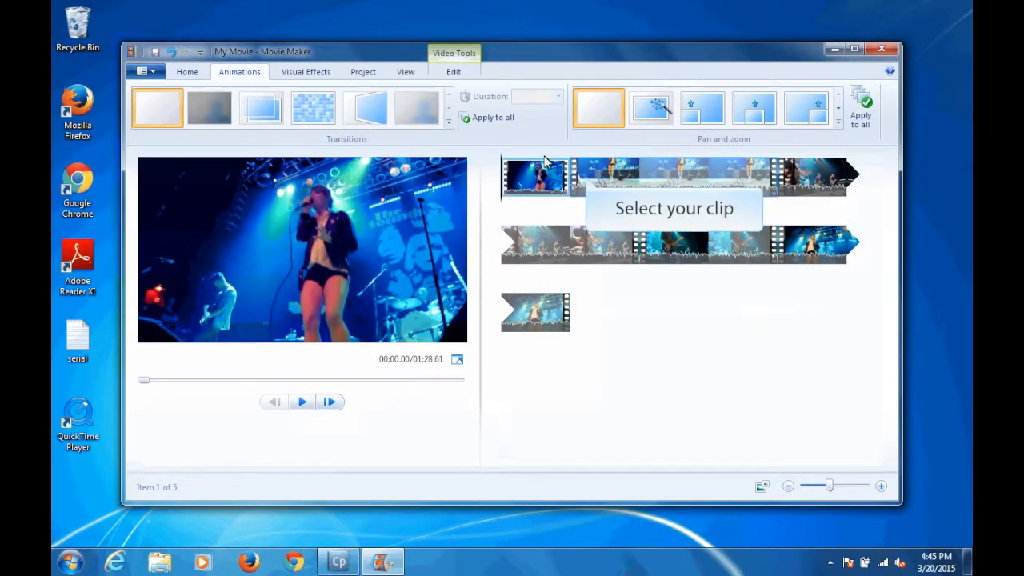
Step: Slightly increase the brightness of the P1010323 clip
left_click(589, 180)
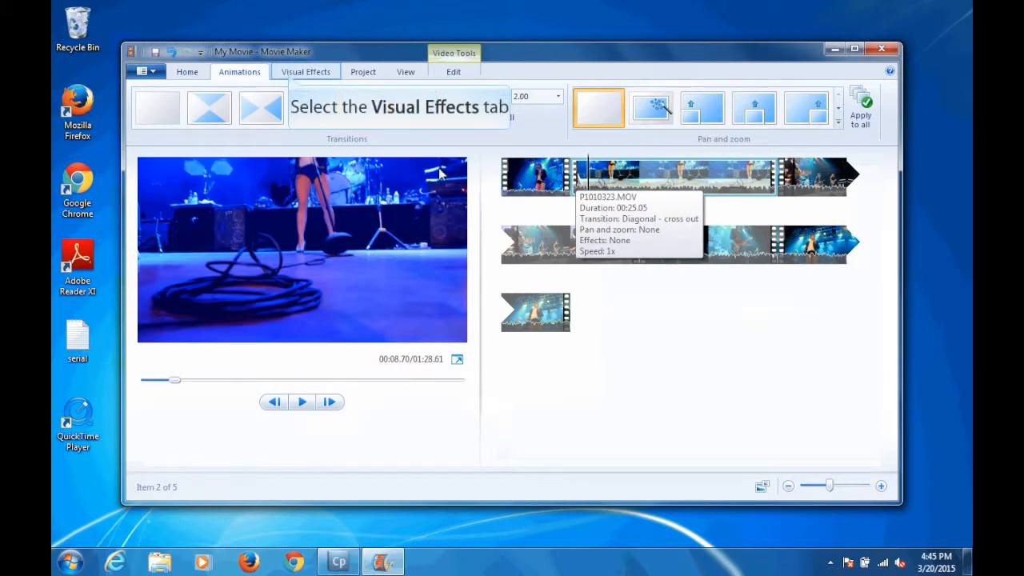
left_click(296, 72)
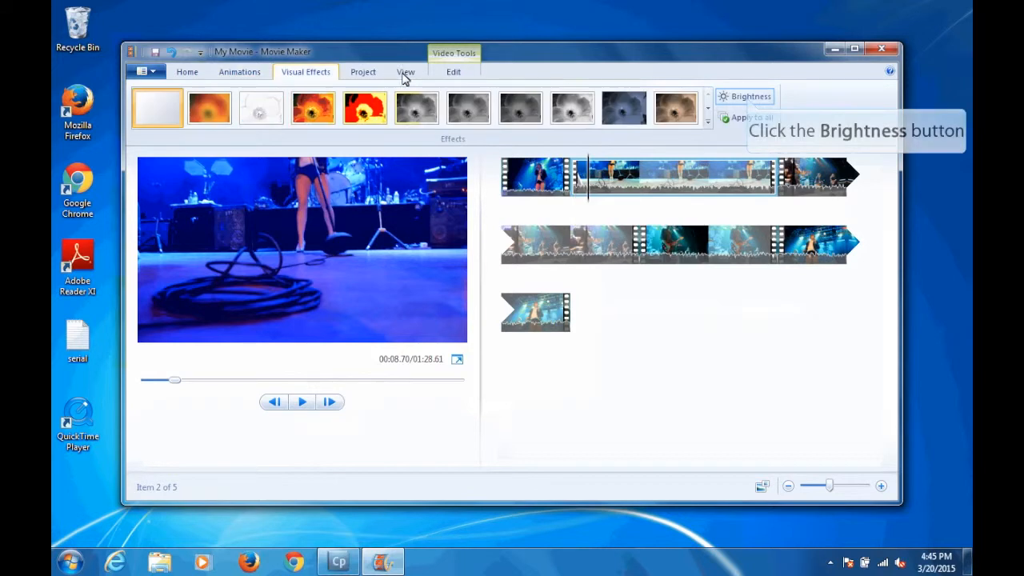
left_click(750, 98)
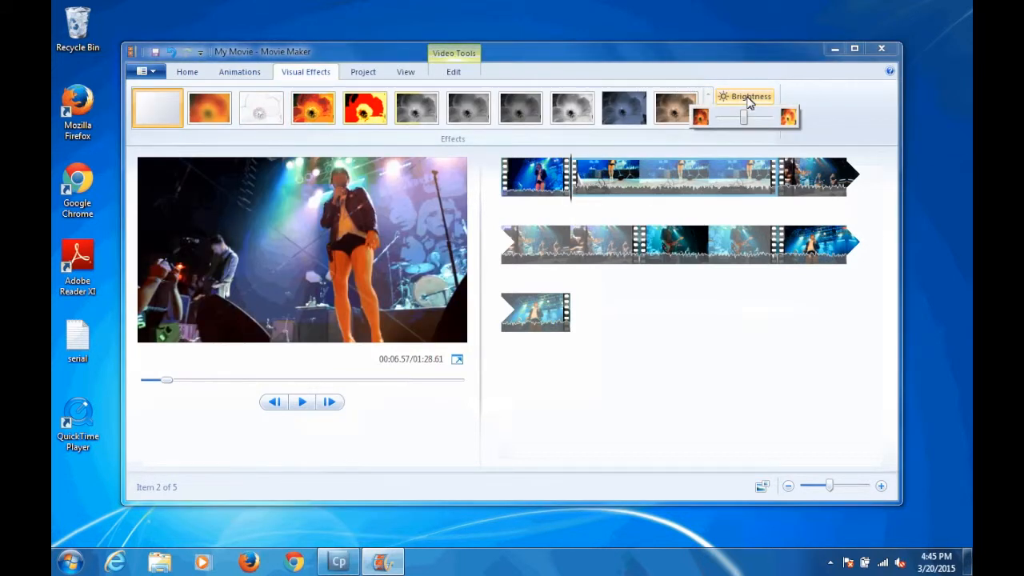
left_click_drag(747, 120, 754, 120)
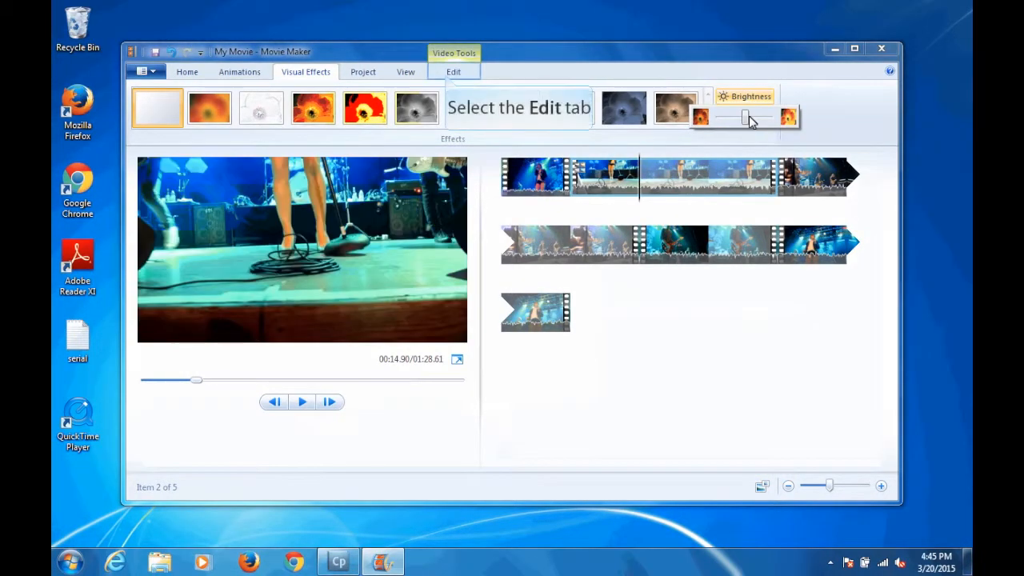
Step: Open the first clip in the Trim tool and set its start point to 2.00 s
left_click(450, 74)
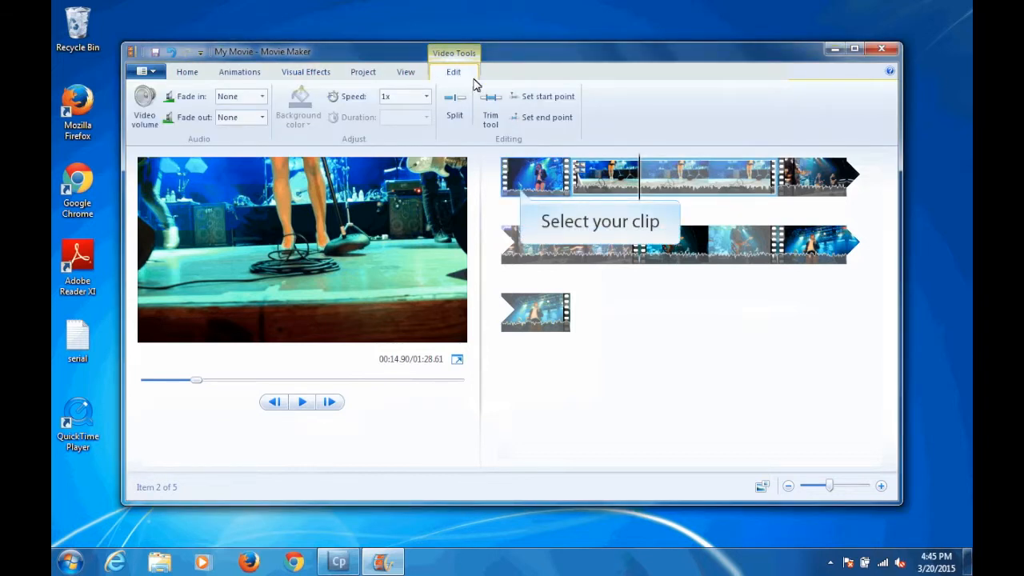
left_click(522, 192)
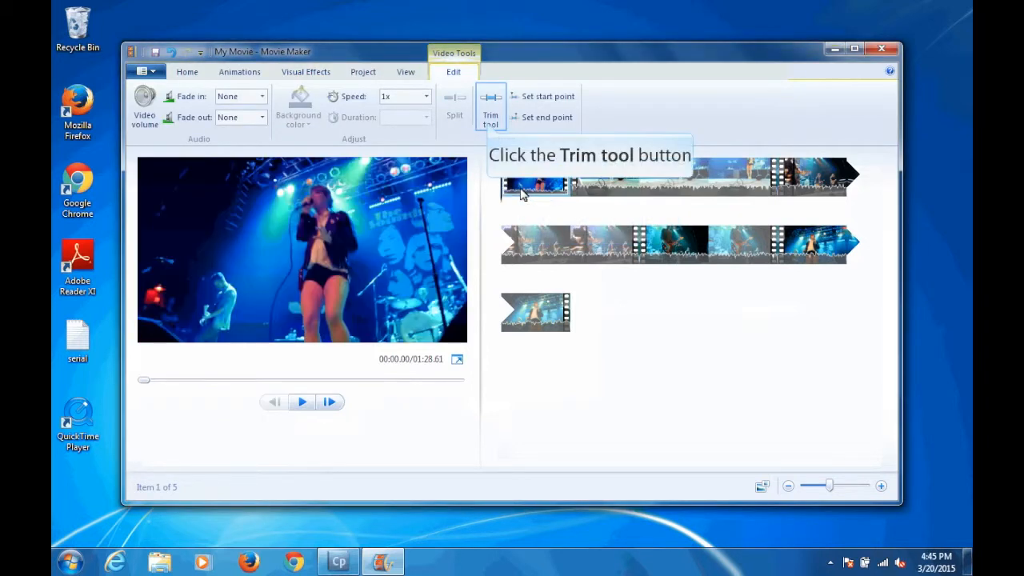
left_click(491, 112)
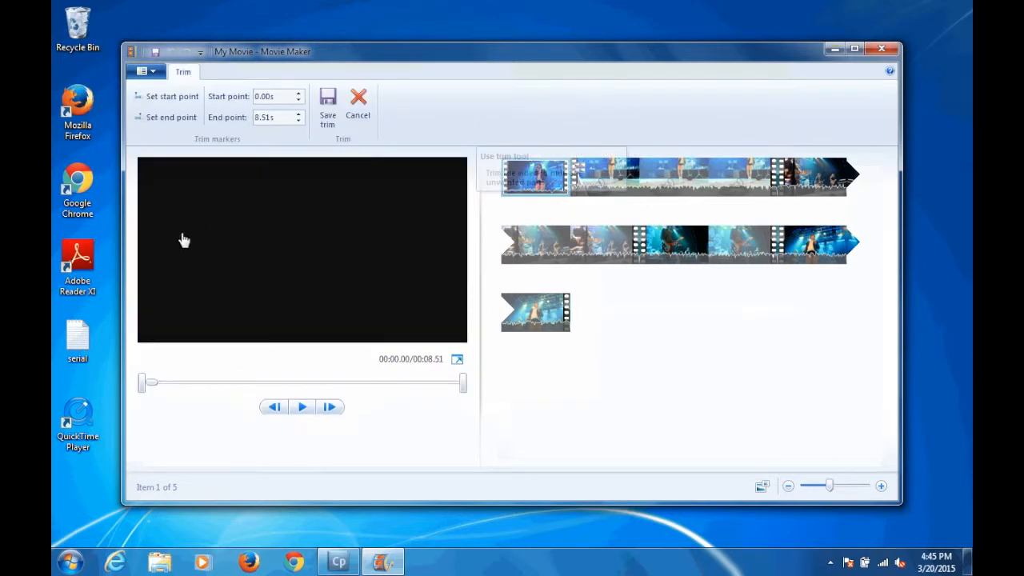
left_click_drag(142, 384, 189, 387)
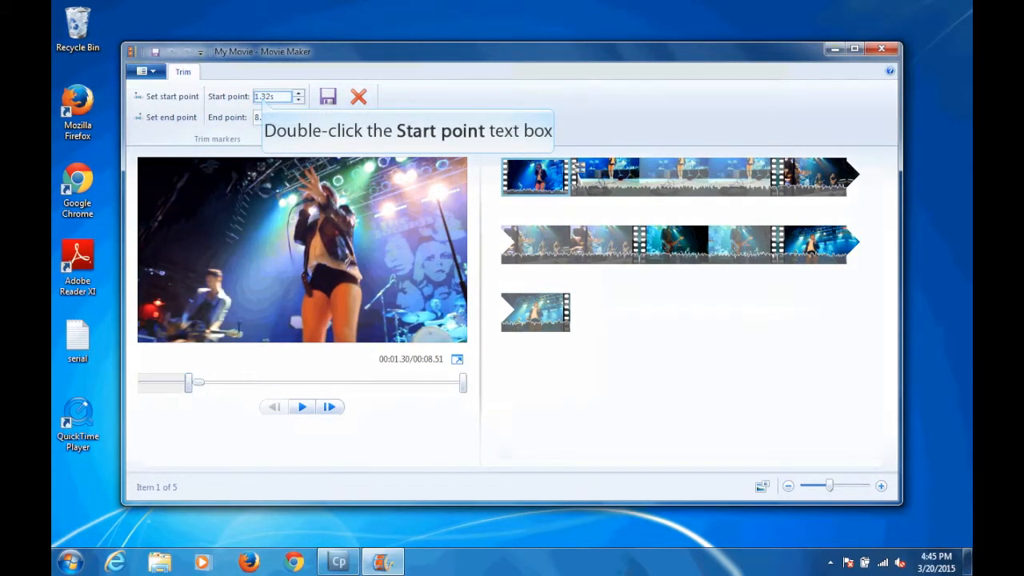
double_click(261, 96)
type("1.")
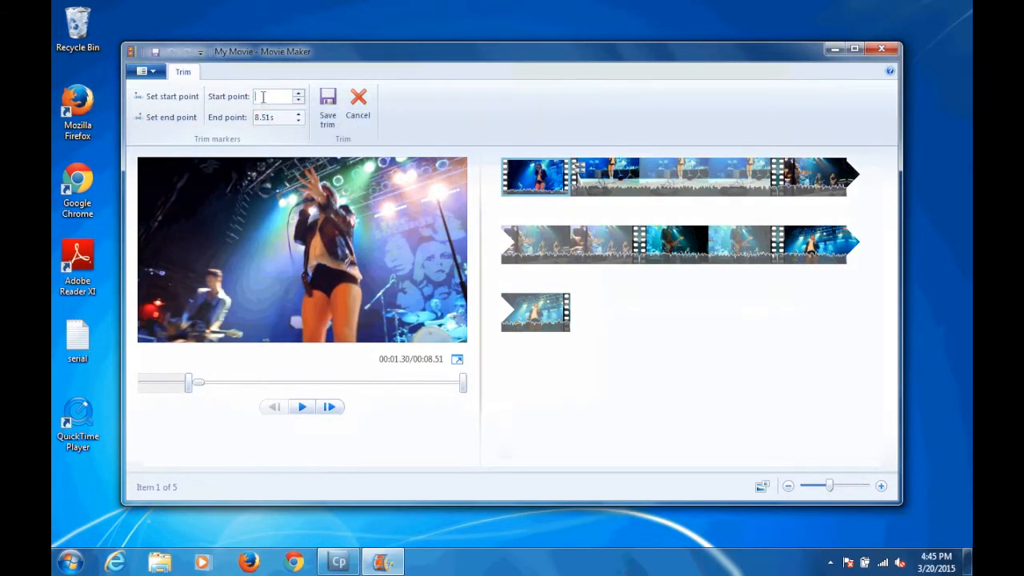
type("00s")
key("Return")
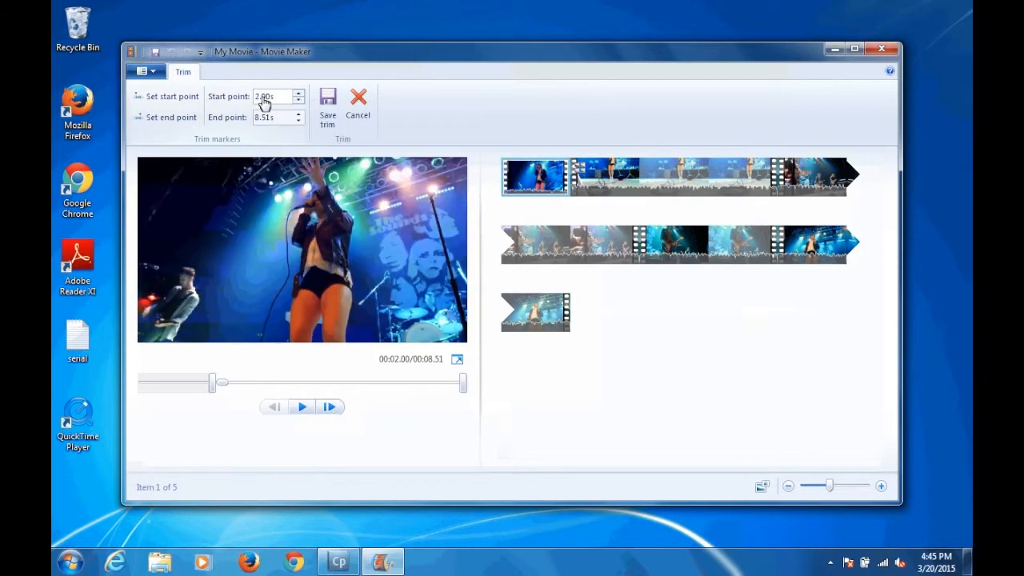
Step: Set the first clip's trim end point to 7.00 s, preview the trimmed range and save the trim
left_click_drag(463, 384, 422, 385)
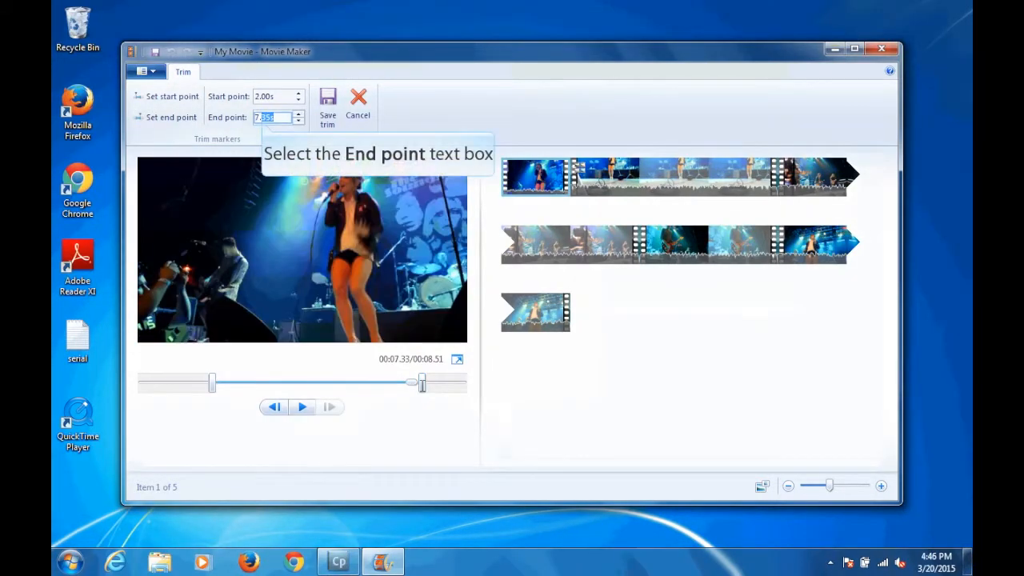
left_click(264, 118)
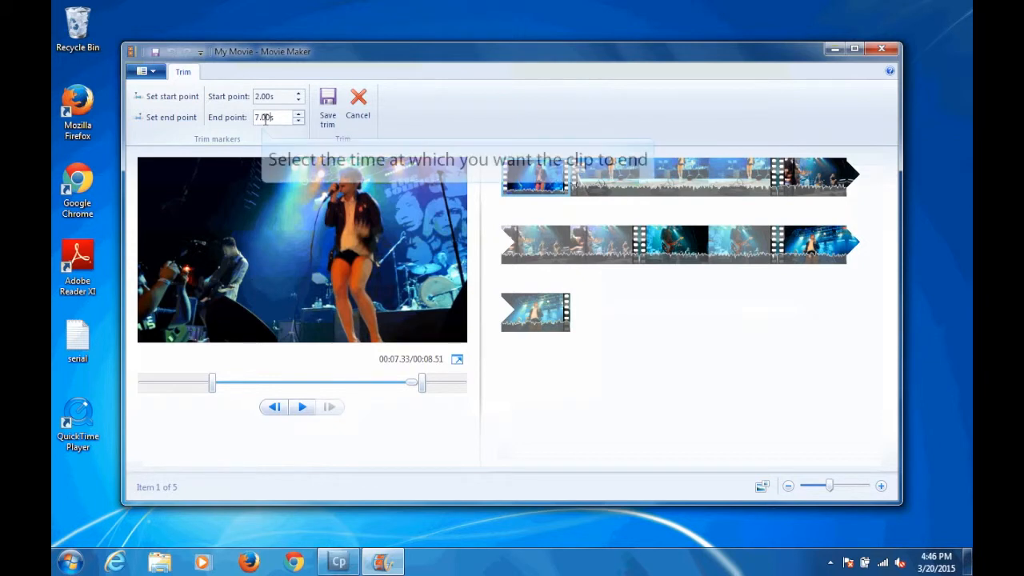
key("Return")
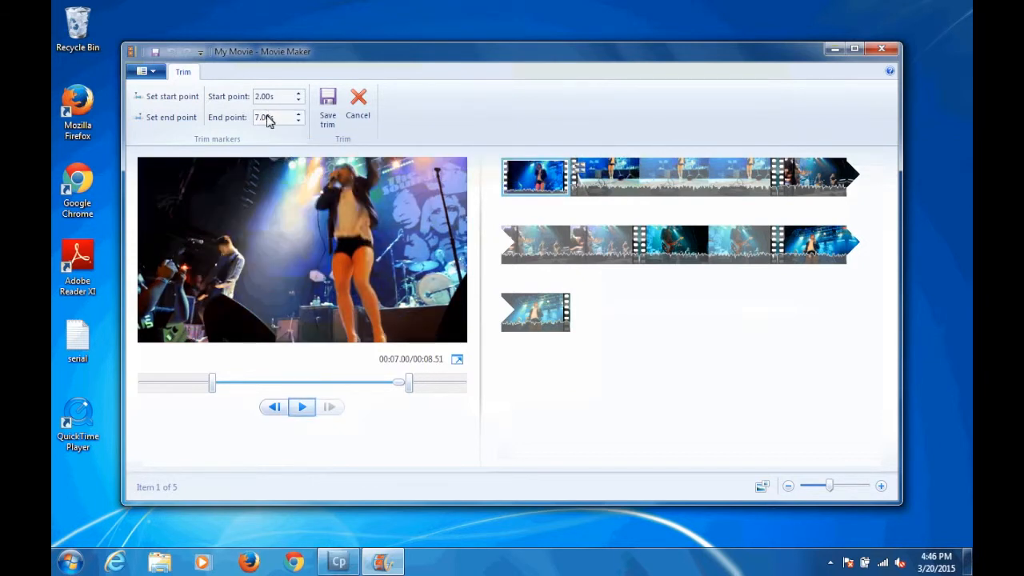
left_click(301, 408)
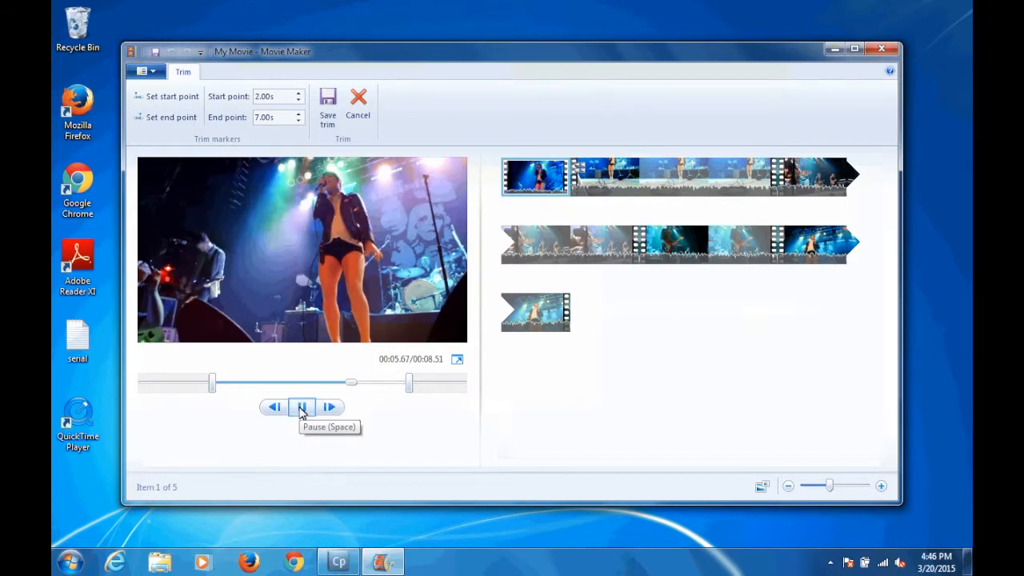
left_click(301, 408)
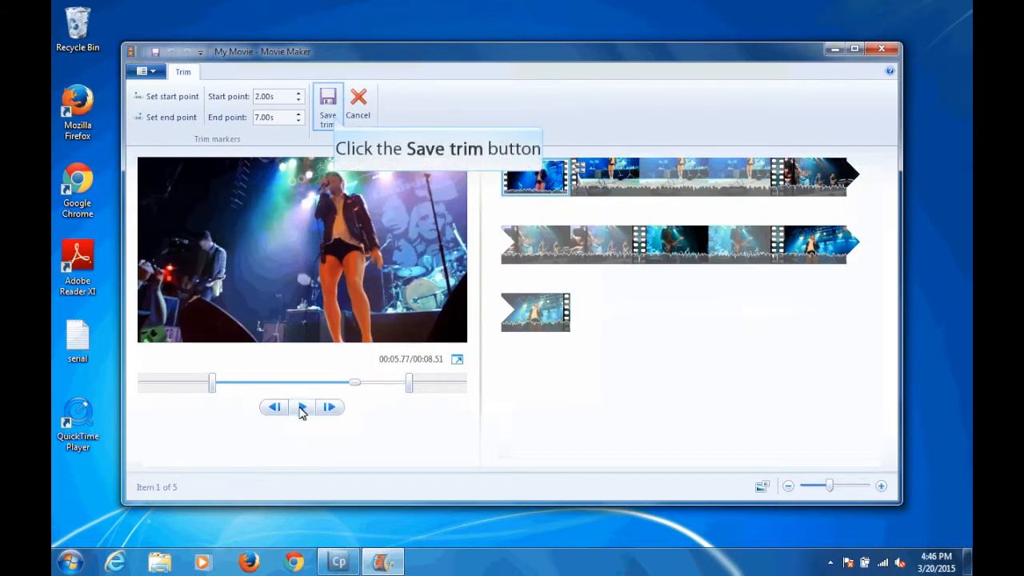
left_click(327, 112)
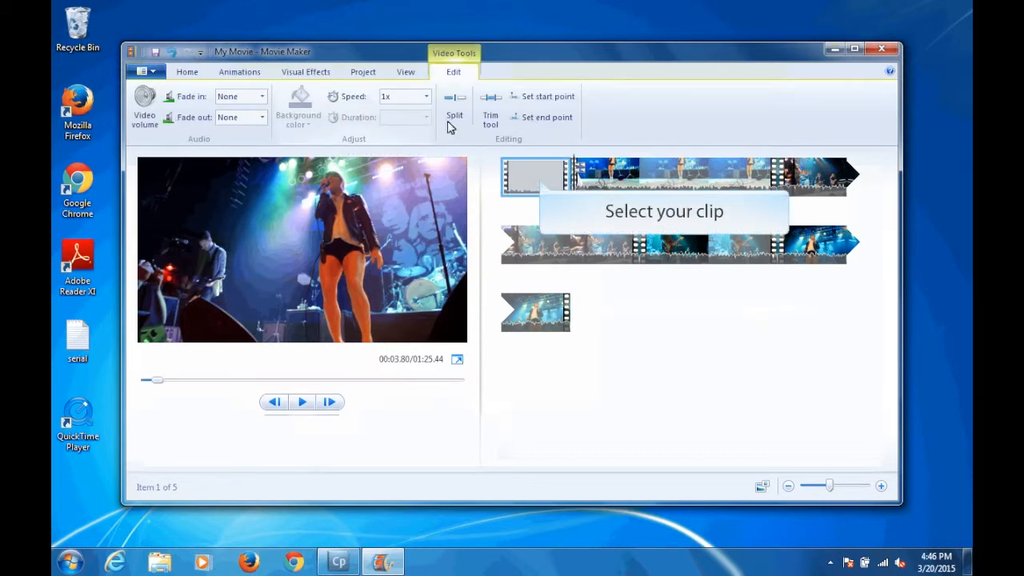
Step: Split the first clip at about 00:01.33 and select its second half
left_click(540, 181)
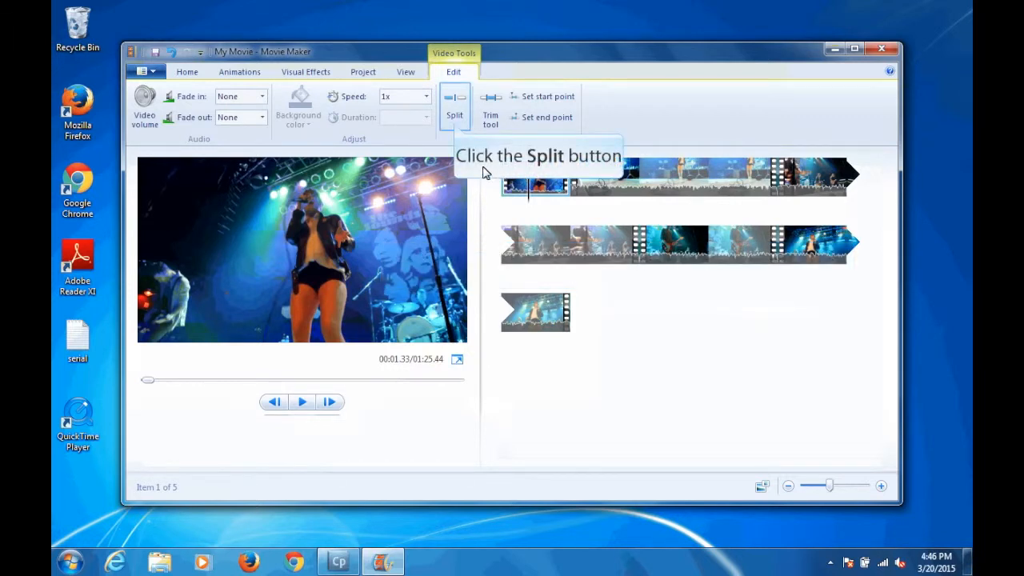
left_click(455, 126)
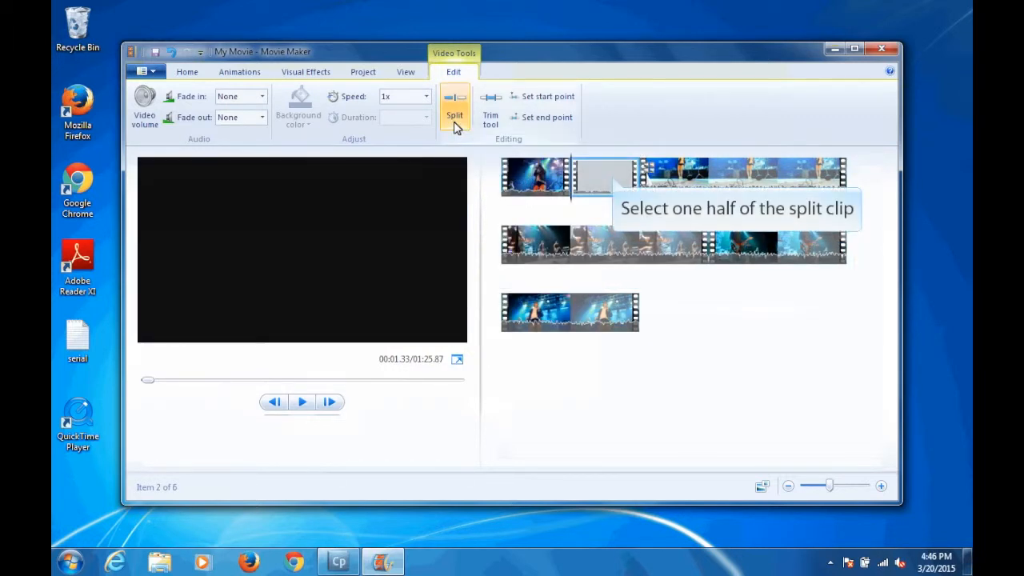
left_click(612, 175)
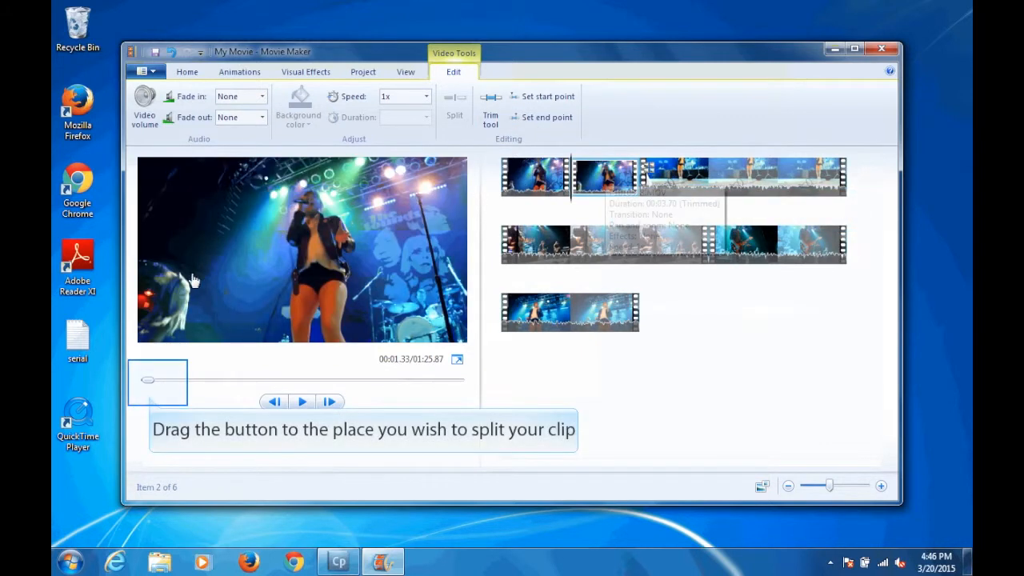
Step: Split the clip again at about 00:03.13 and remove the middle segment
left_click_drag(151, 386, 156, 384)
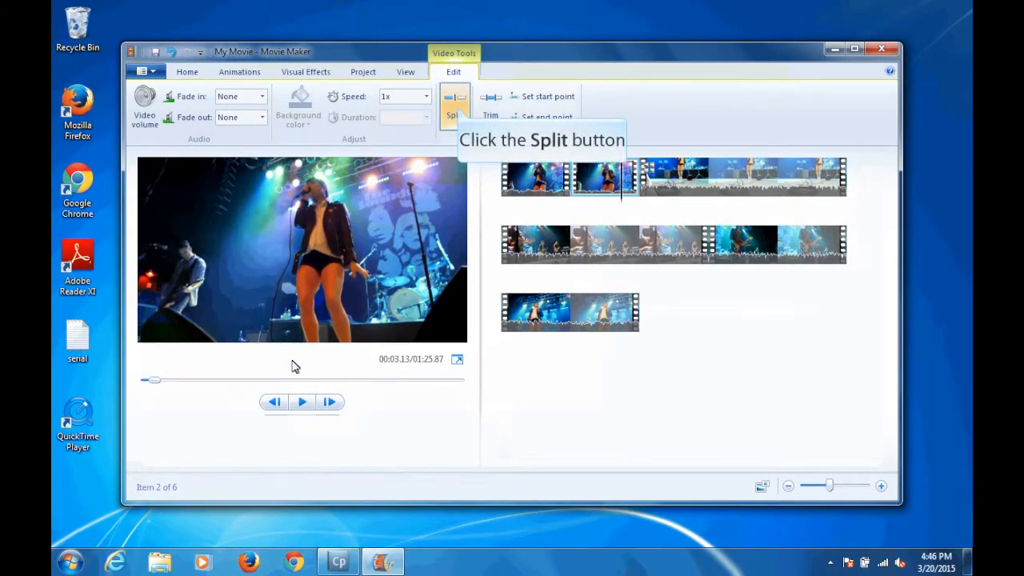
left_click(457, 110)
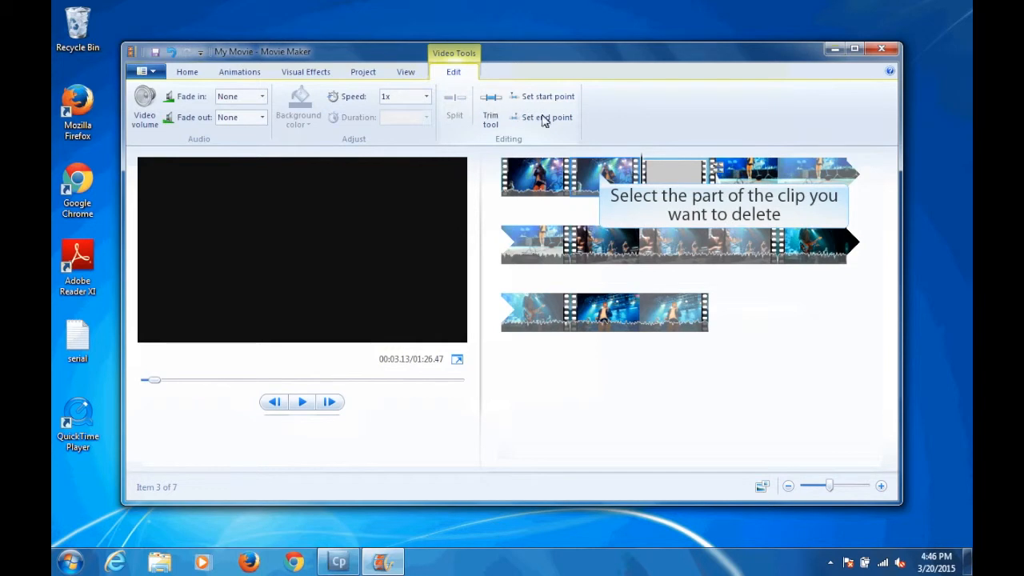
left_click(602, 178)
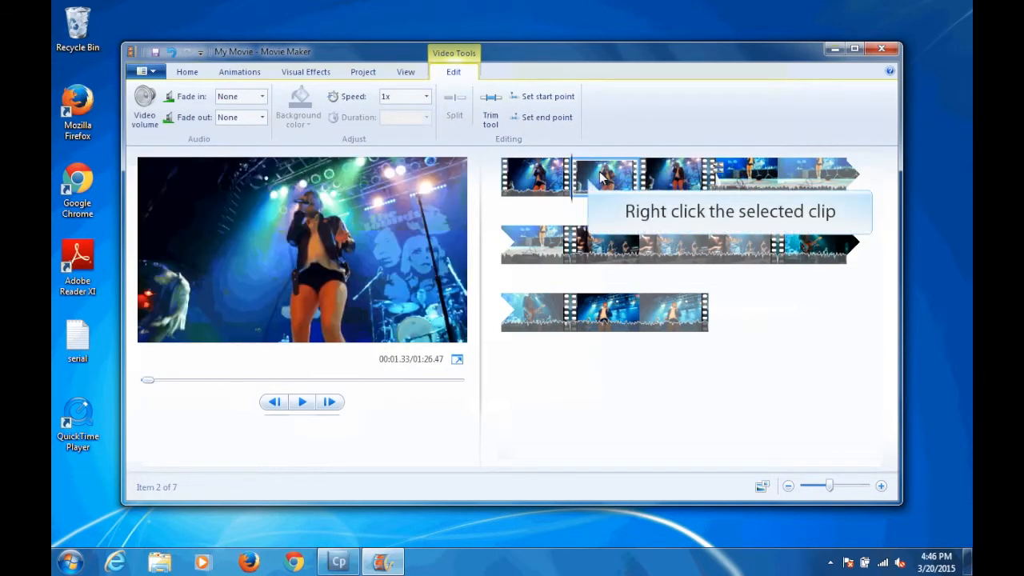
right_click(593, 181)
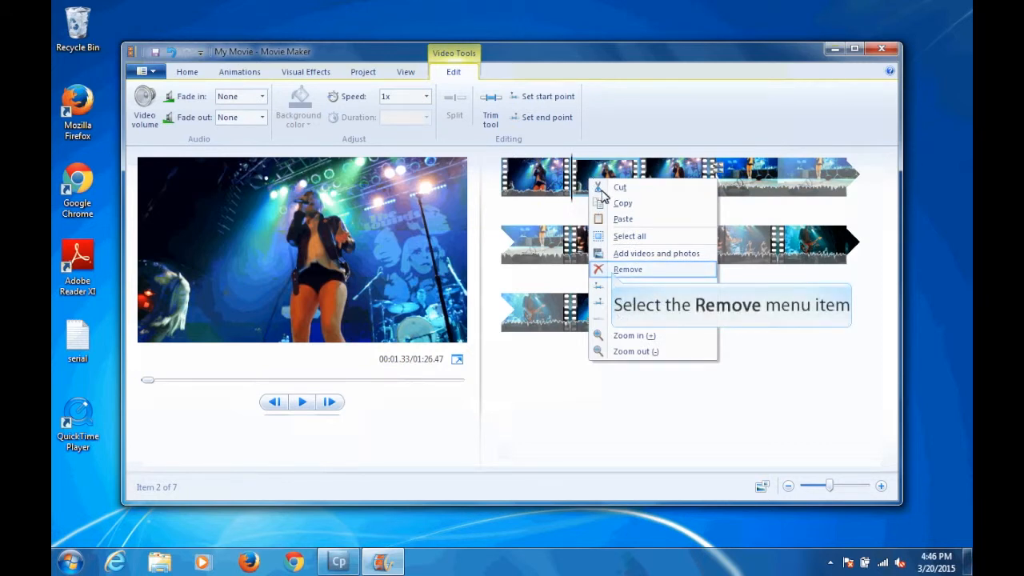
left_click(613, 271)
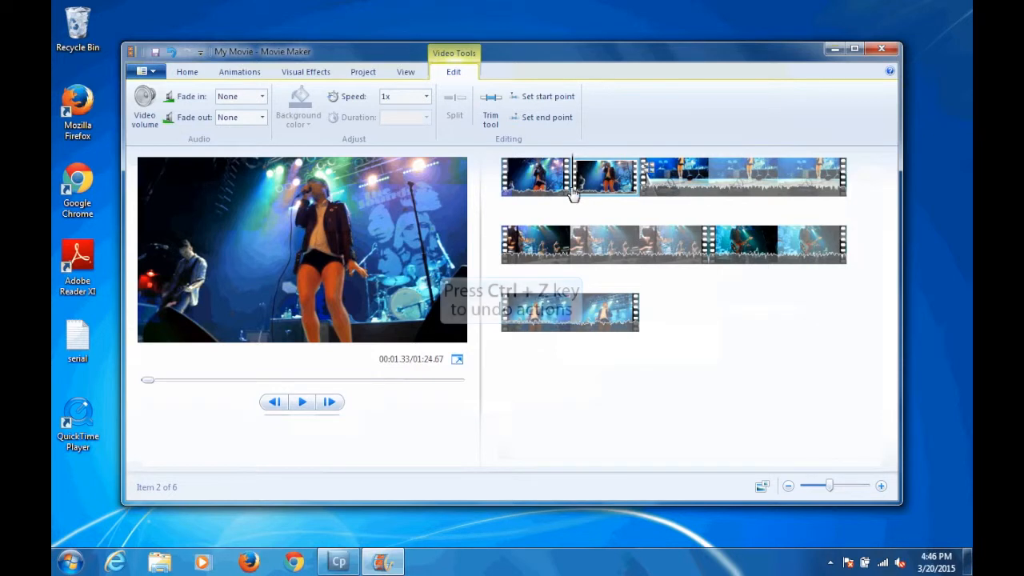
Step: Undo the segment removal and the clip splits to restore the first clip as one piece
key("ctrl+z")
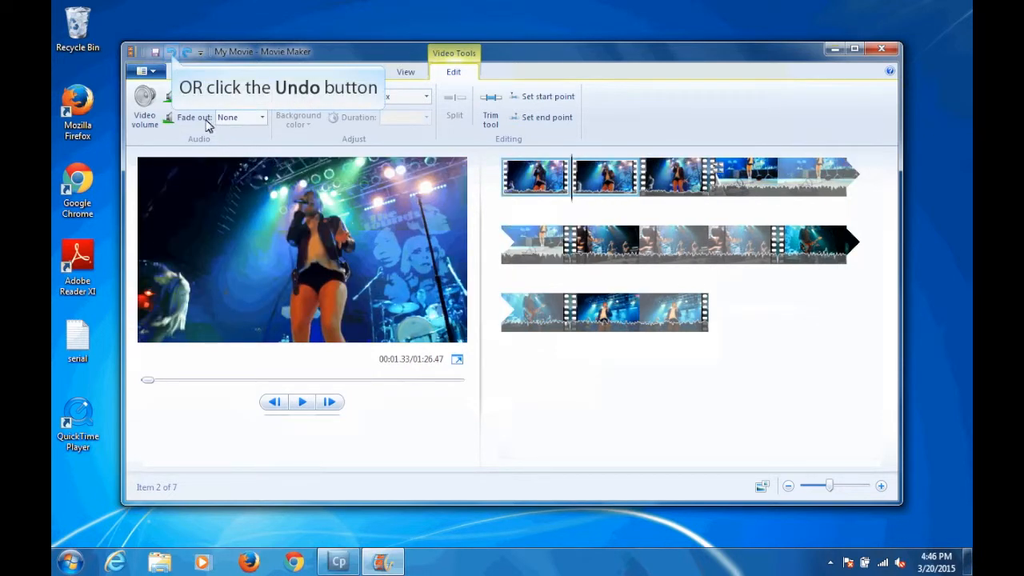
left_click(171, 53)
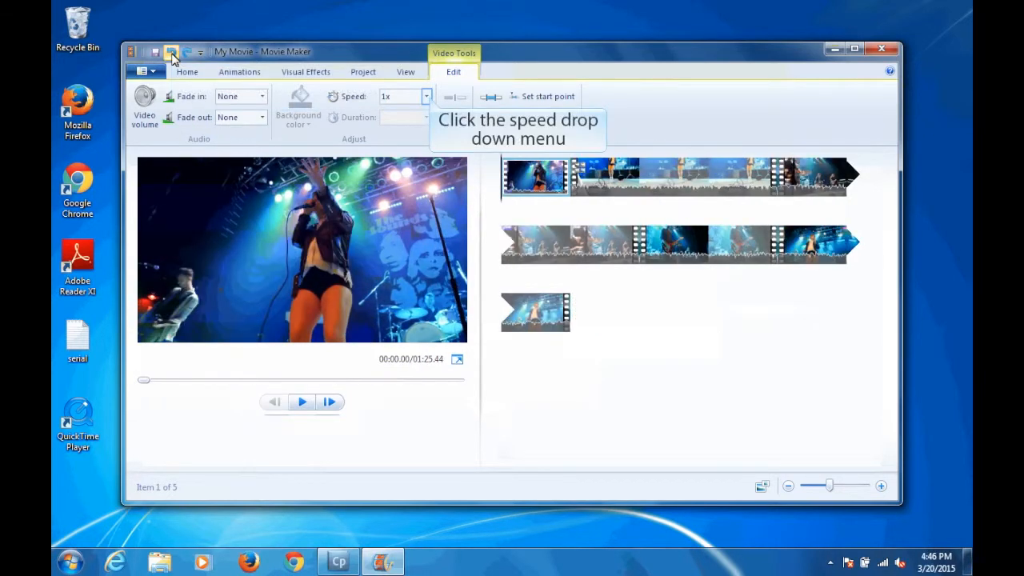
Step: Set the first clip's playback speed to 0.5x
left_click(427, 96)
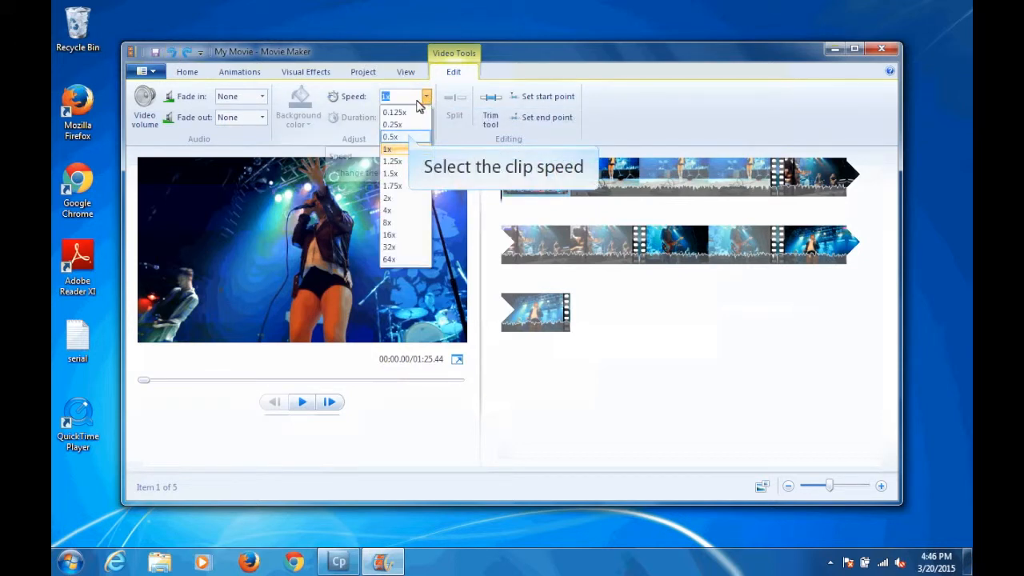
left_click(410, 138)
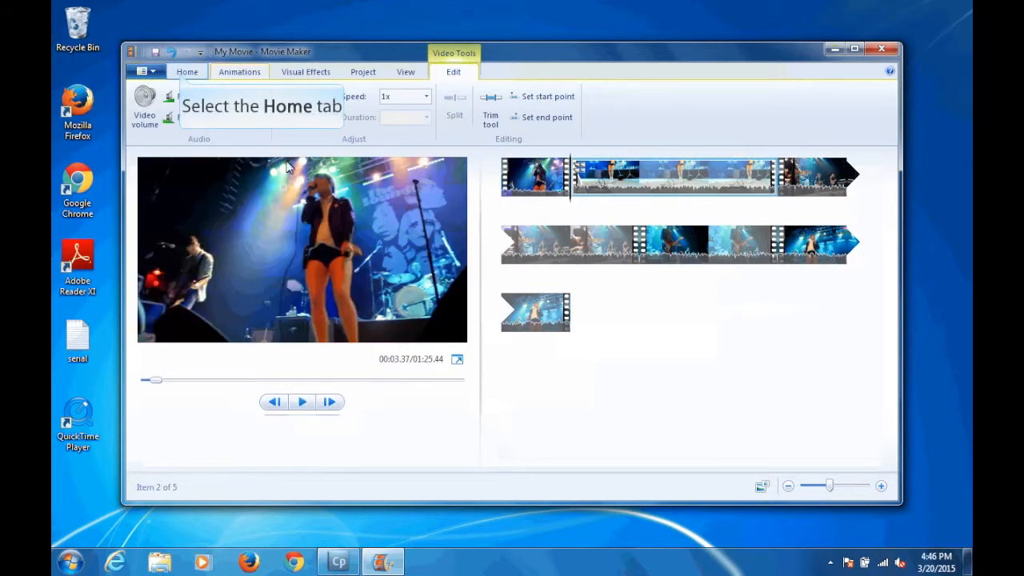
Step: Add a title page and move it to the start of the movie, before the first clip
left_click(184, 75)
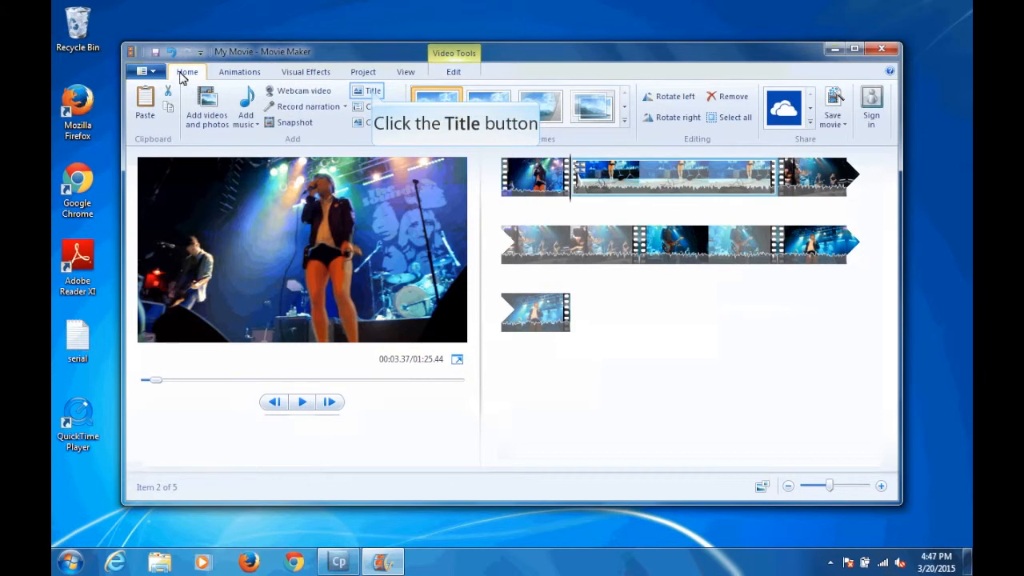
left_click(365, 91)
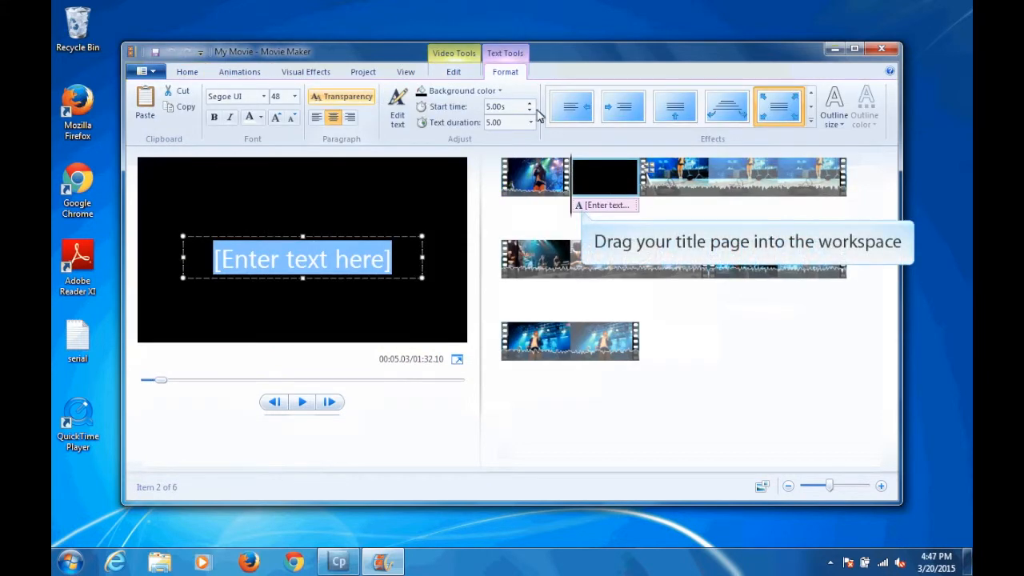
left_click_drag(596, 164, 504, 190)
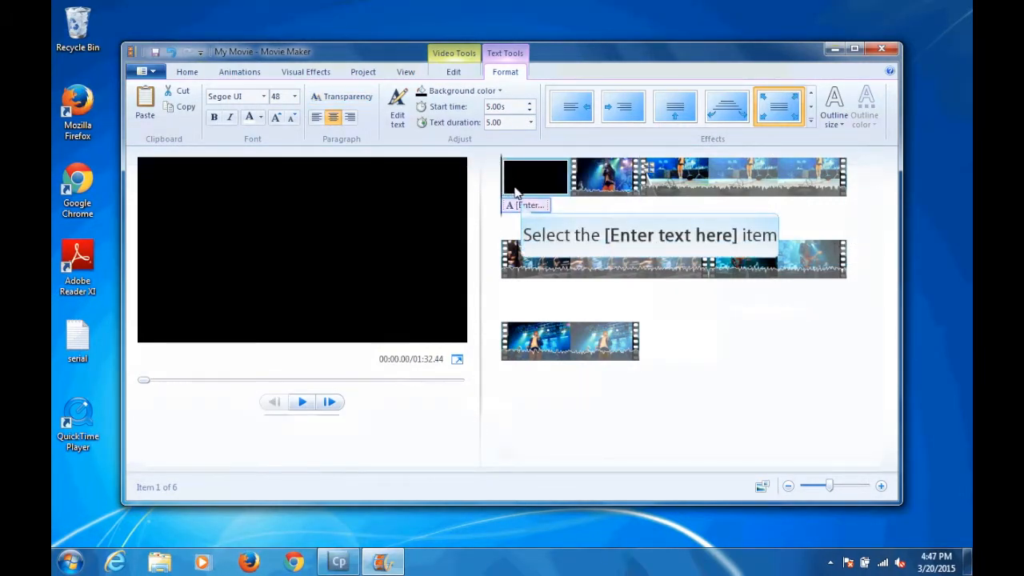
Step: Replace the title's placeholder text with "My Movie"
left_click(522, 204)
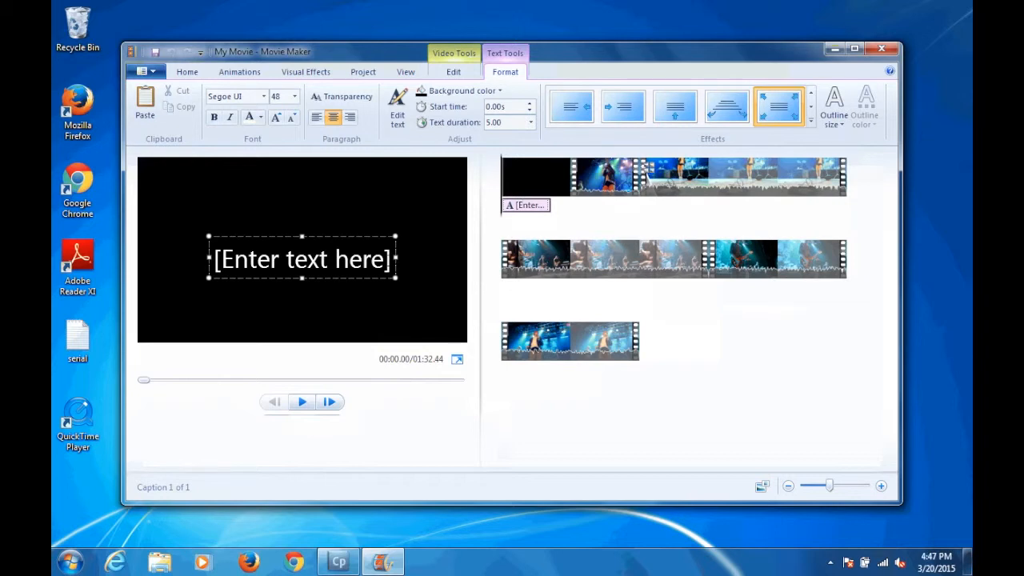
key("BackSpace")
type("My Movie")
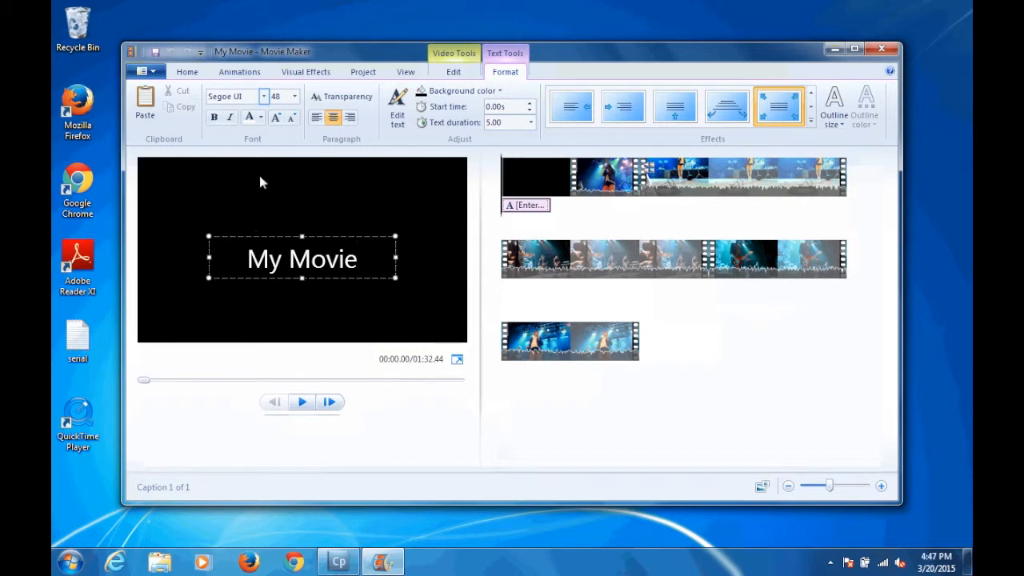
Step: Set the title font to Perpetua Titling MT and give the title page a teal background
left_click(264, 97)
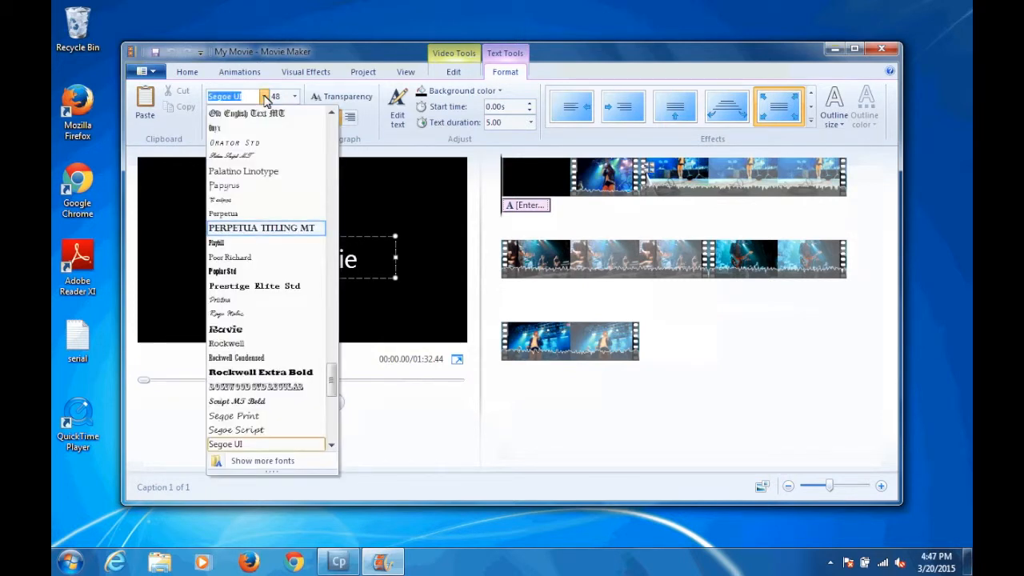
left_click(244, 228)
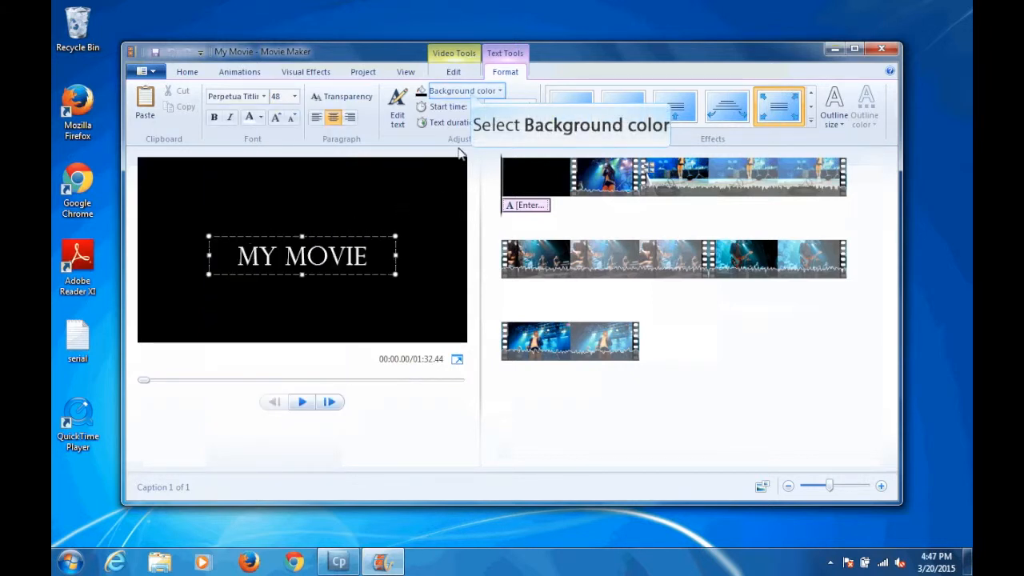
left_click(472, 92)
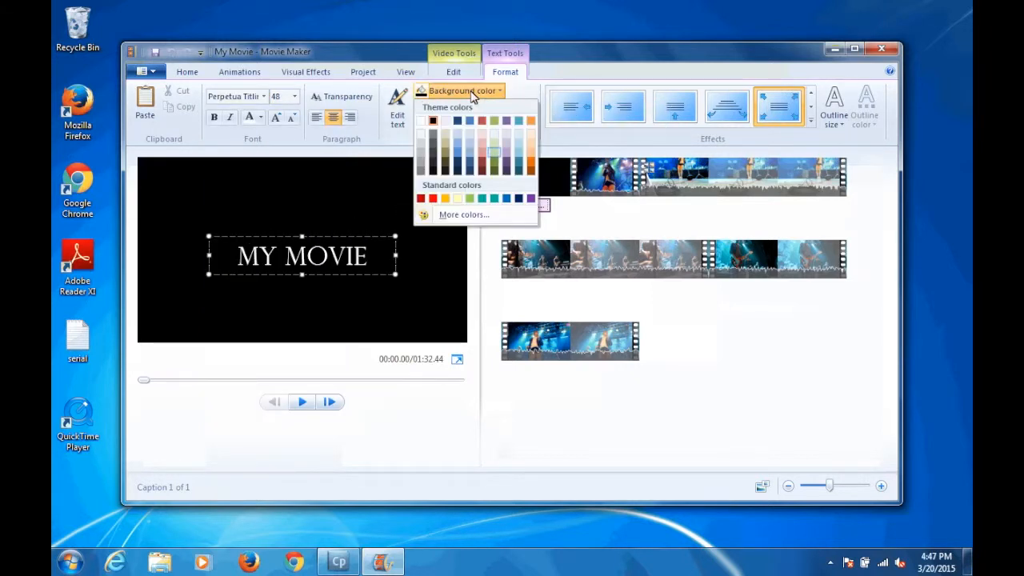
left_click(497, 158)
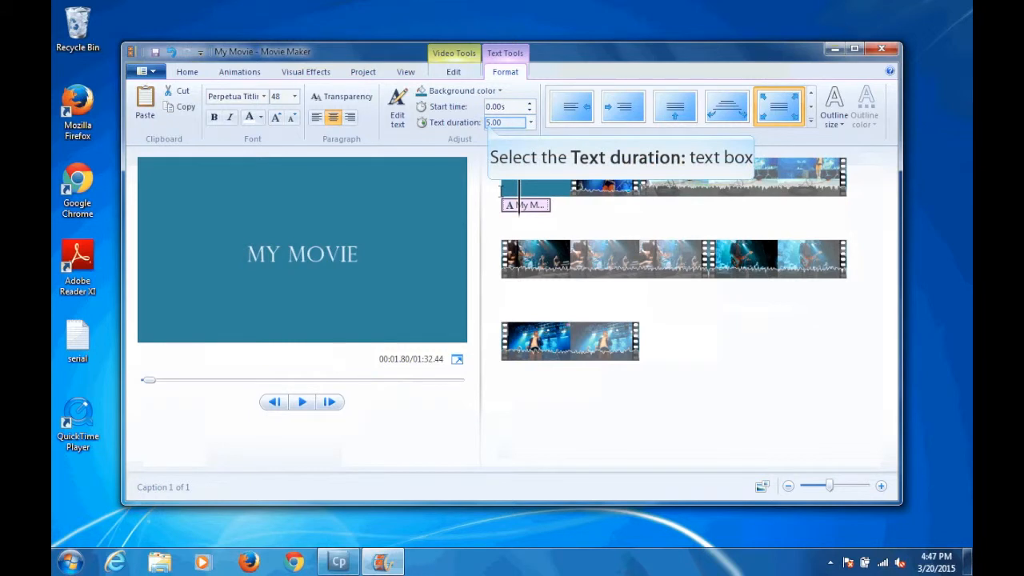
Step: Set the title's text duration to 6.00 s and return the playhead to the movie's start
left_click(490, 122)
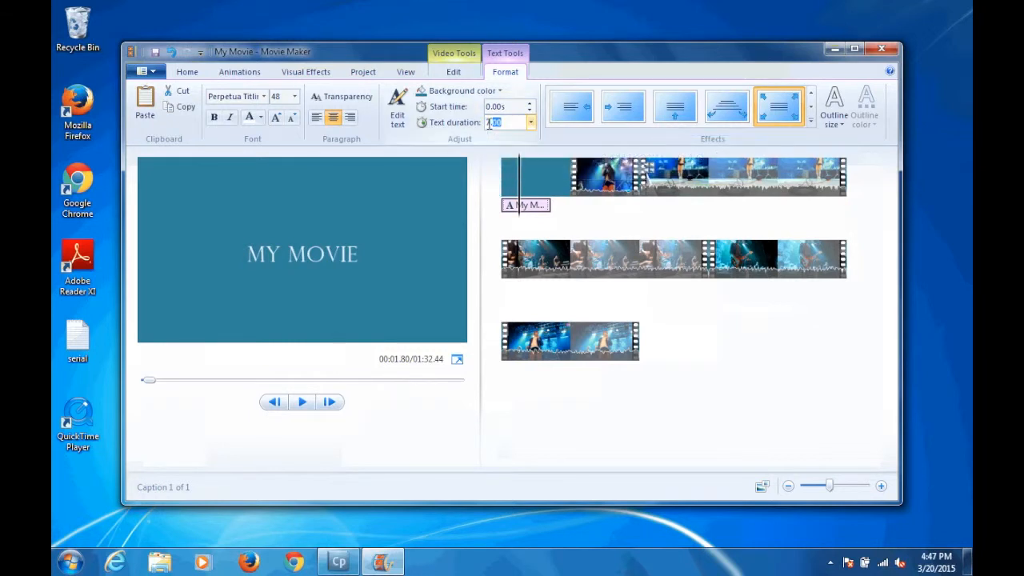
type("6.00")
mouse_move(509, 206)
left_mouse_down()
mouse_move(552, 210)
mouse_move(504, 210)
left_mouse_up()
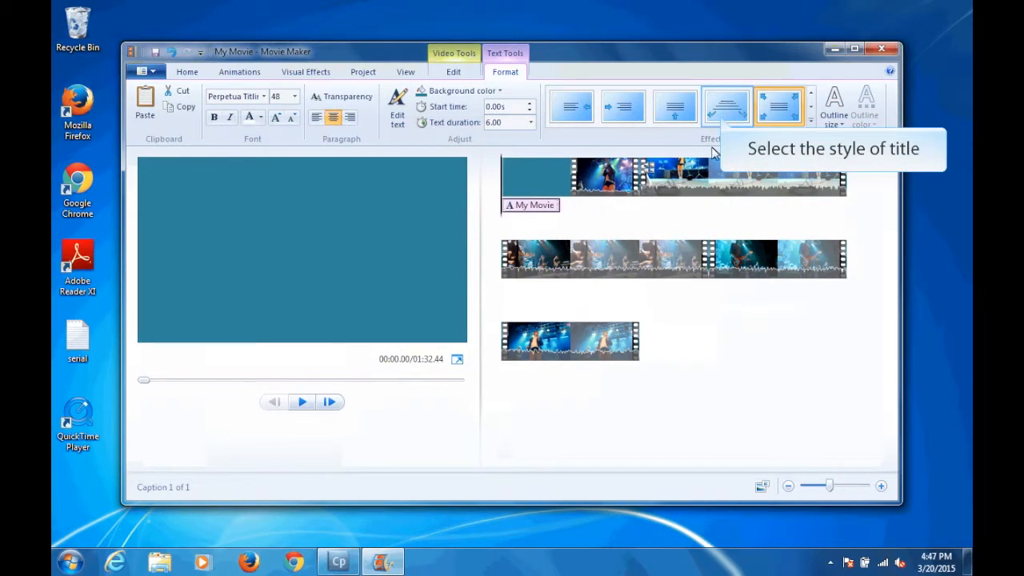
Step: Apply the title effect whose text widens downward, and give the text a narrow, dark outline
left_click(722, 120)
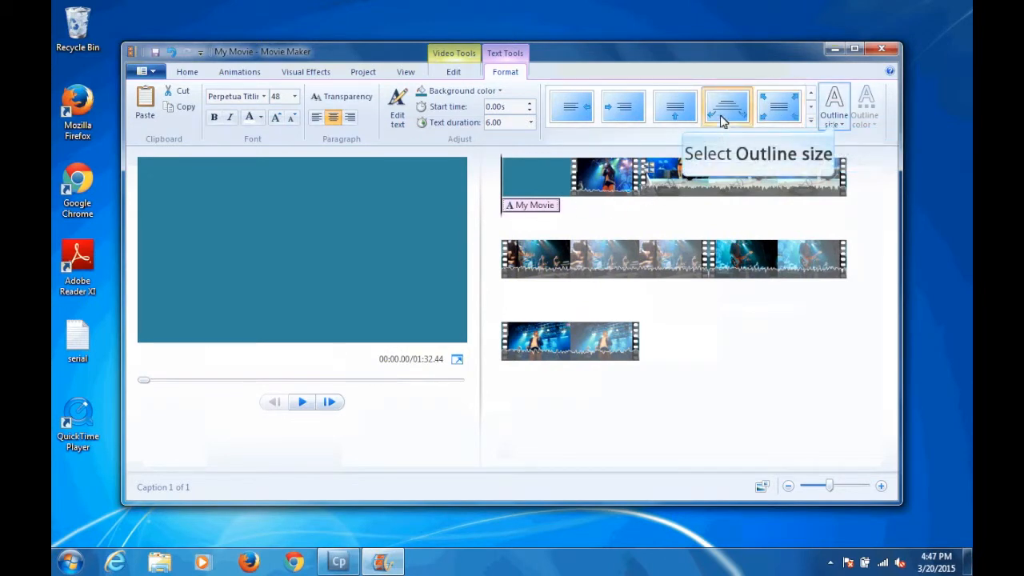
left_click(836, 122)
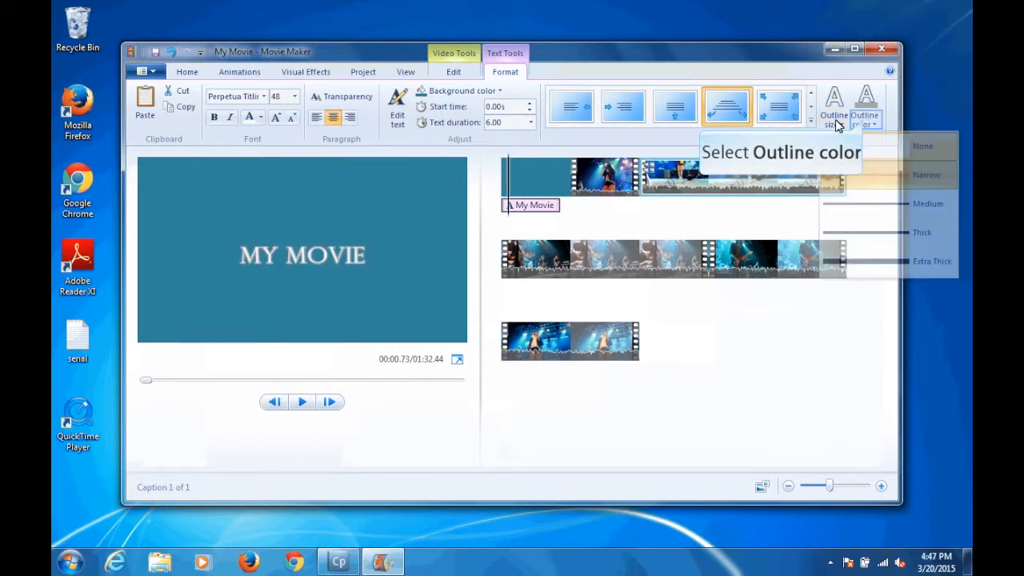
left_click(864, 121)
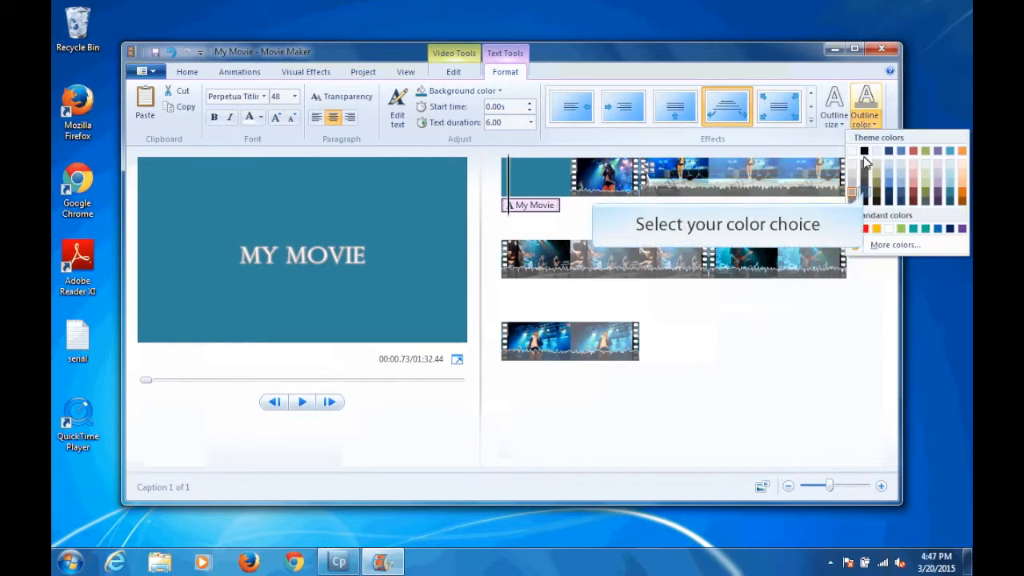
left_click(868, 197)
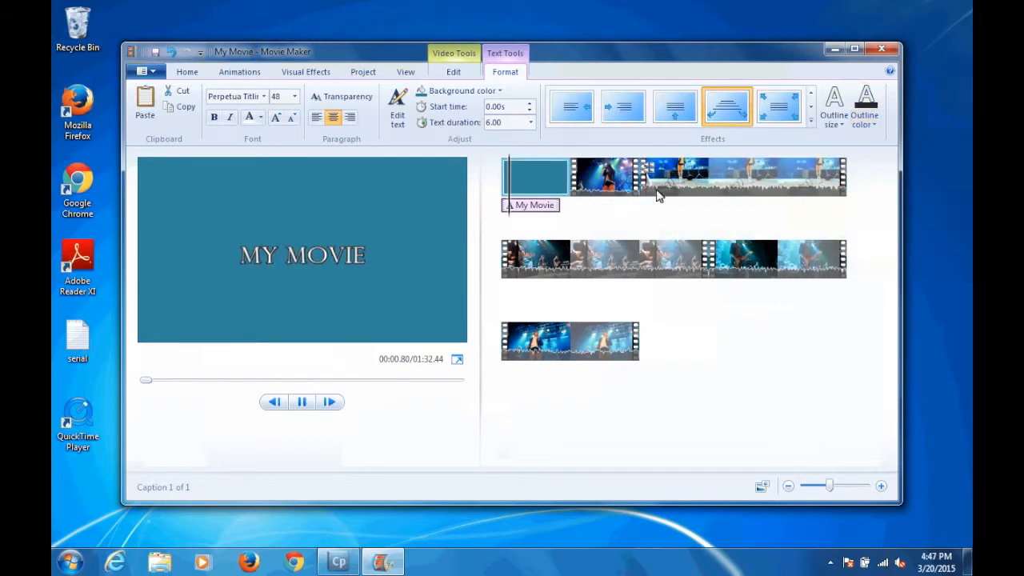
Step: Set the title background item's duration to 6.00 s
left_click(536, 182)
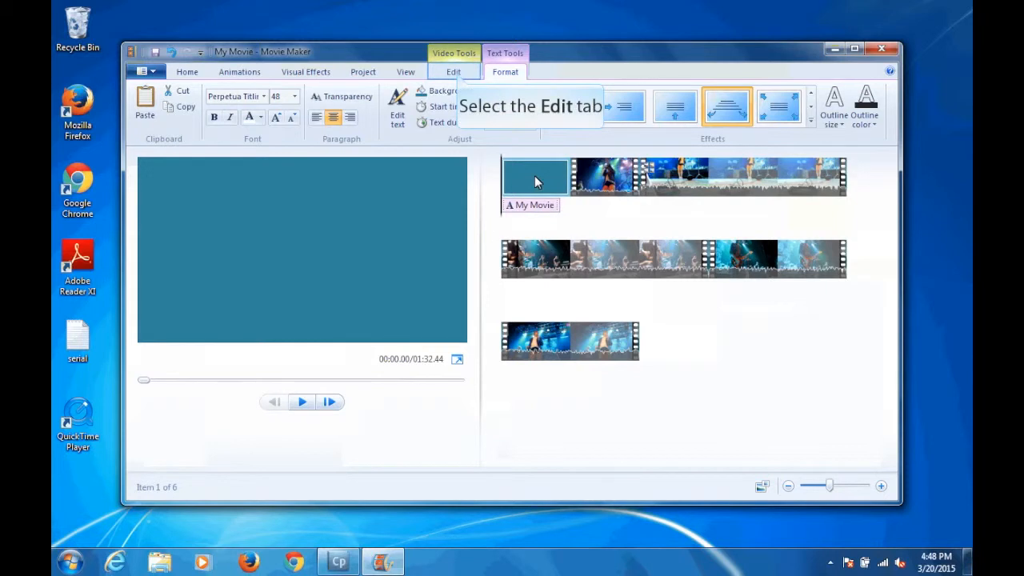
left_click(454, 73)
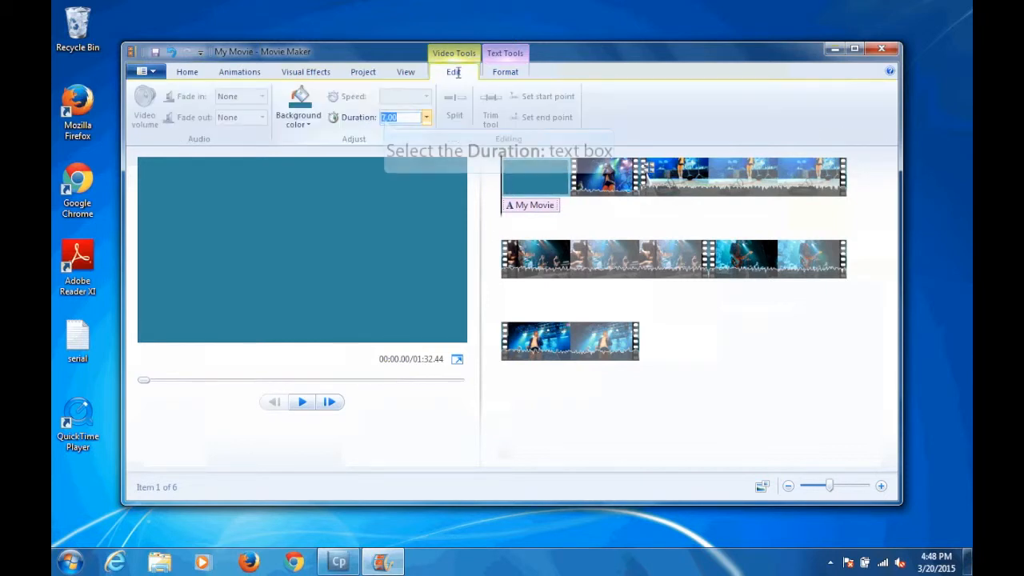
left_click(384, 117)
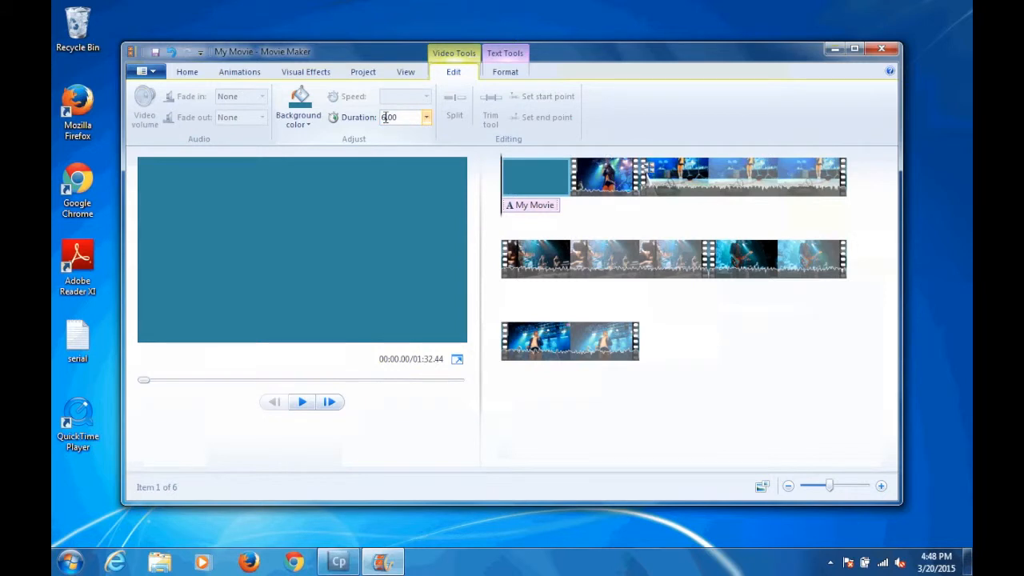
key("Return")
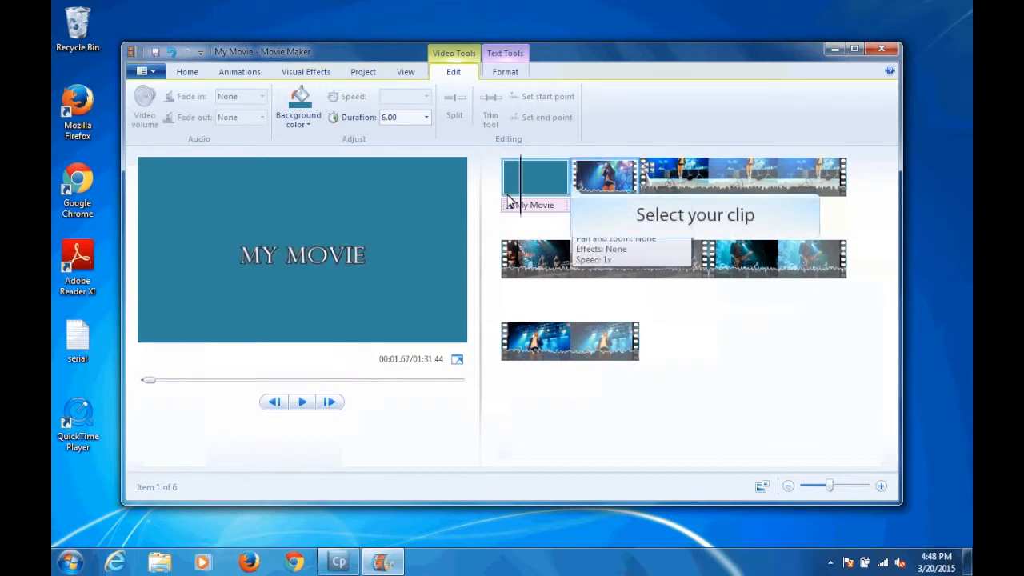
Step: Add the diagonal transition between the title page and the first video clip, with a duration of 0.40 s
left_click(573, 186)
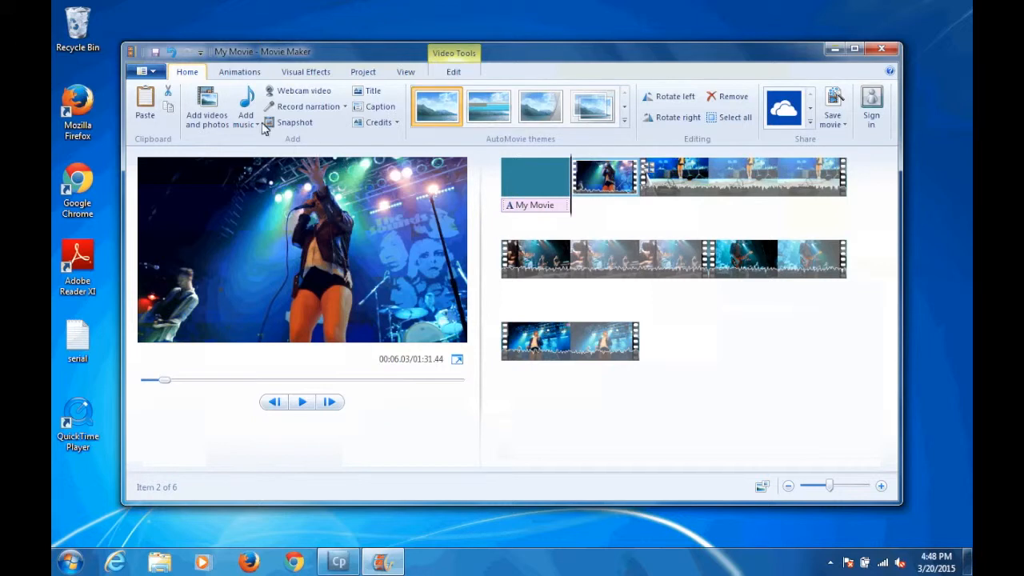
left_click(243, 75)
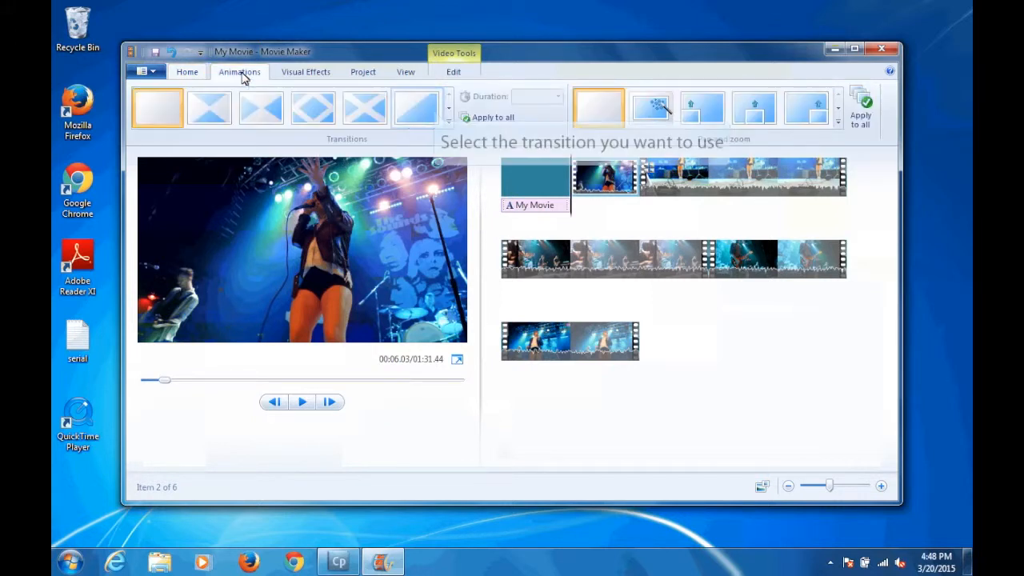
left_click(435, 111)
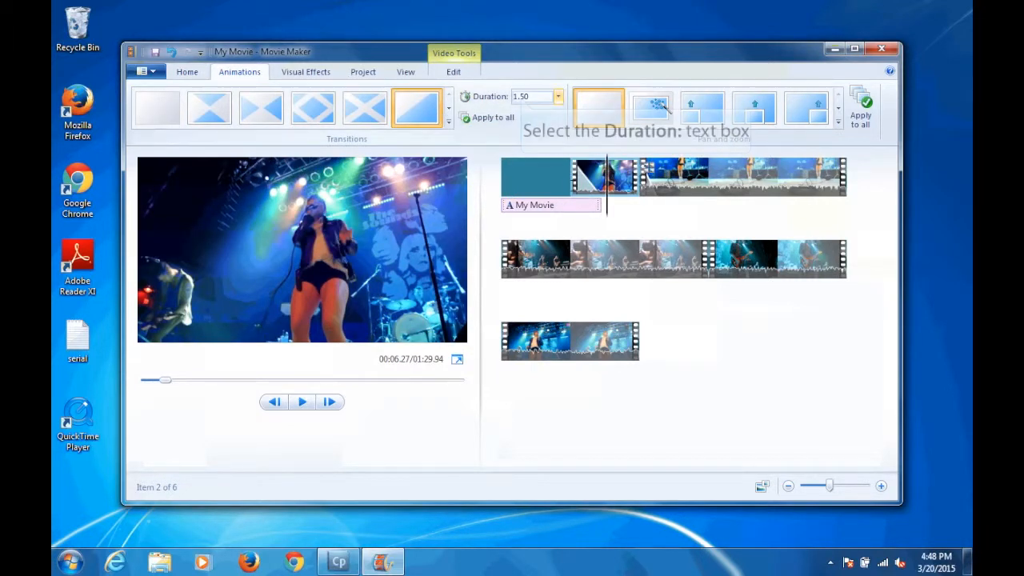
left_click(521, 96)
type("4")
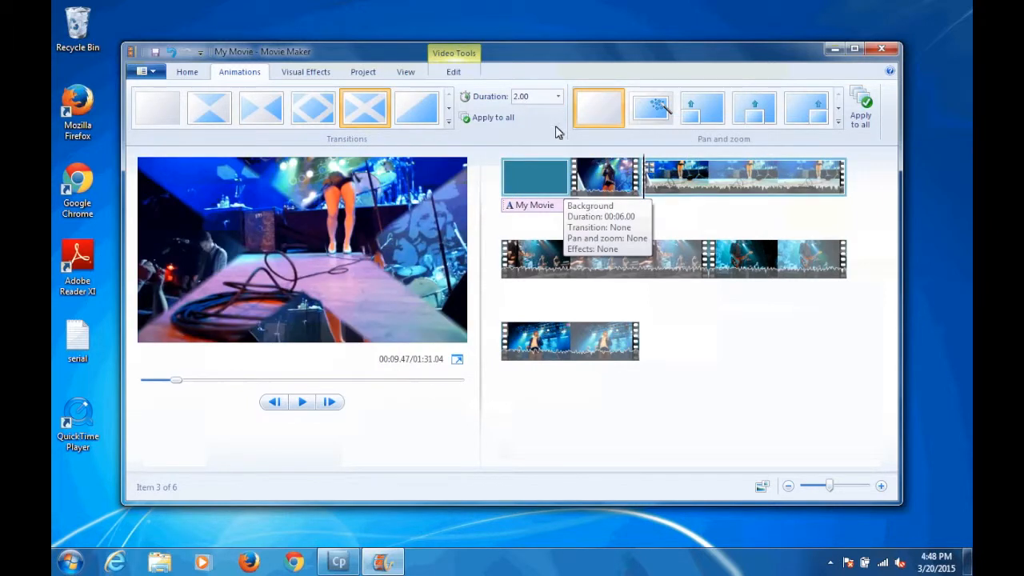
Step: Check the transition settings of the title background and the first video clip, and zoom in on the timeline
left_click(564, 192)
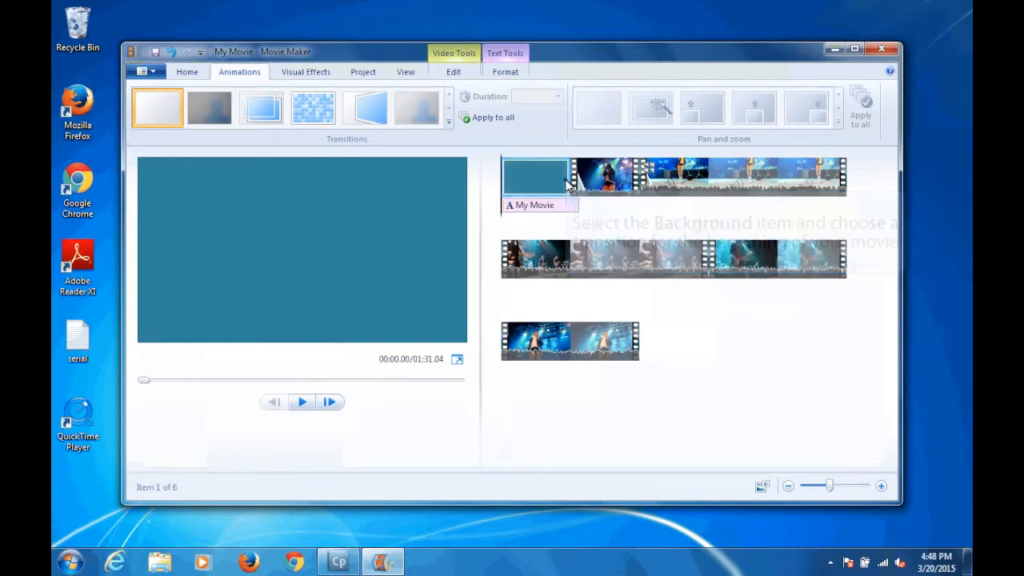
left_click(595, 177)
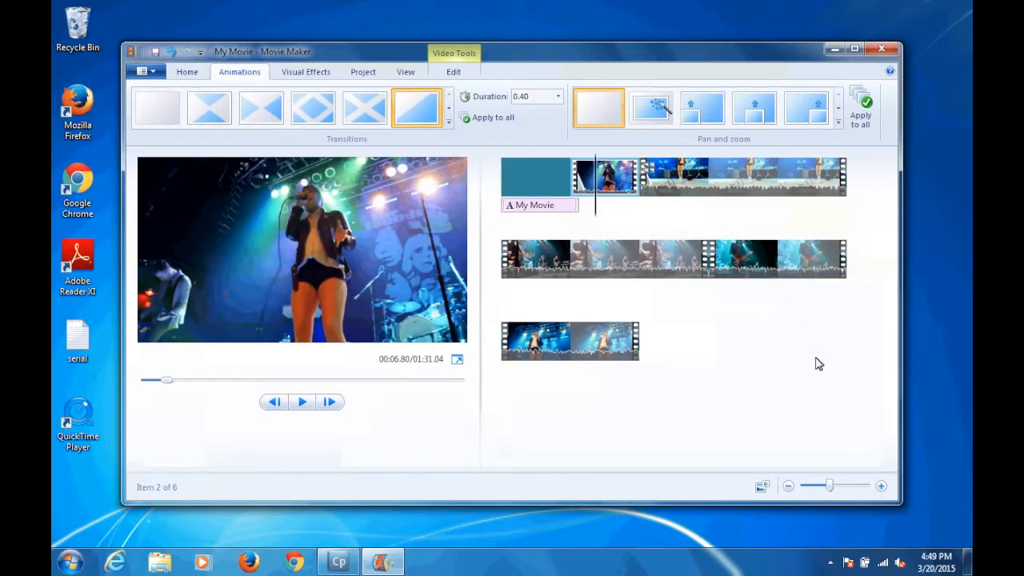
left_click_drag(832, 486, 844, 488)
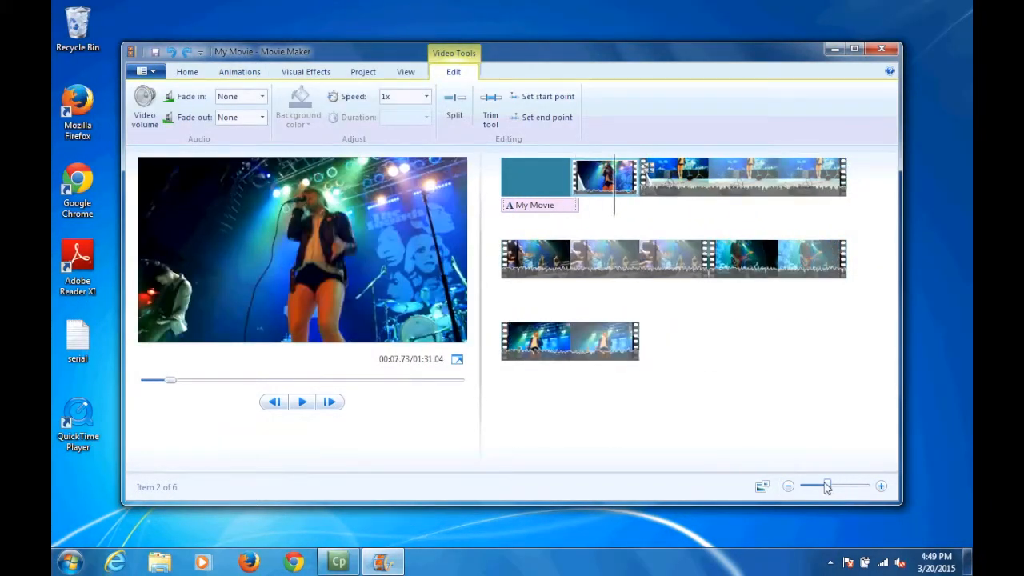
Step: Add a caption reading "This is the stage." to the second video clip
left_click_drag(837, 487, 826, 488)
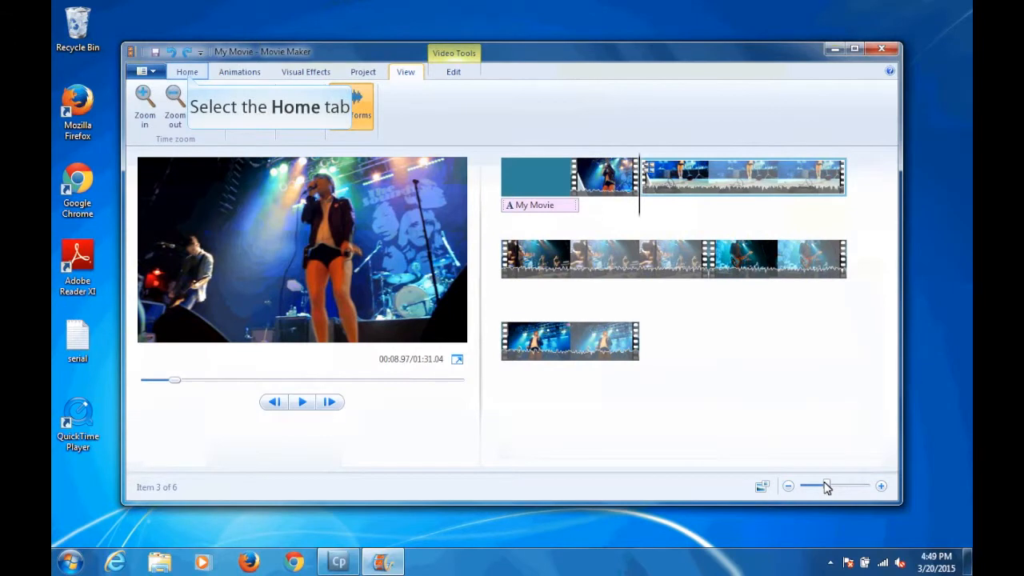
left_click(187, 72)
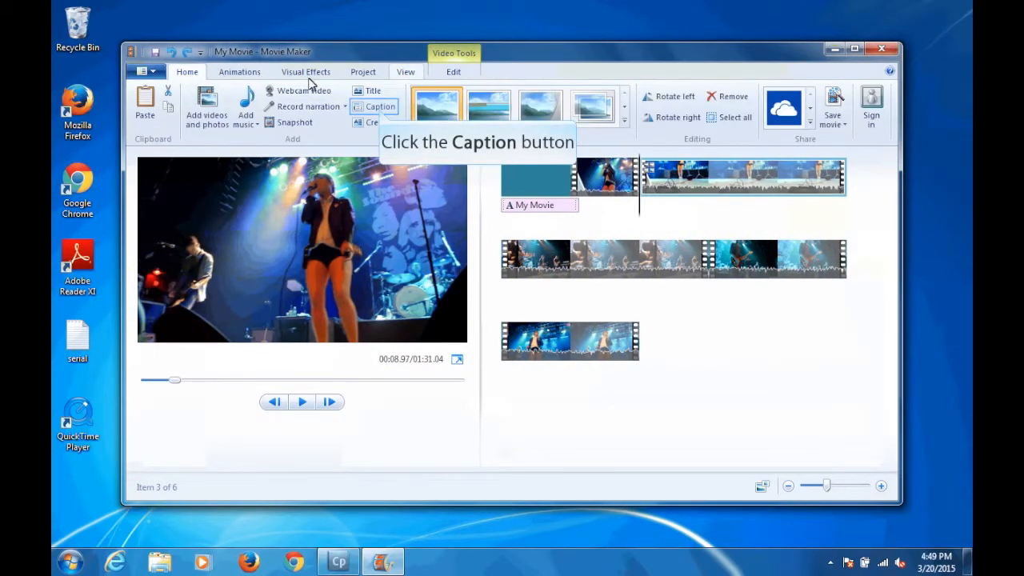
left_click(379, 108)
type("This ")
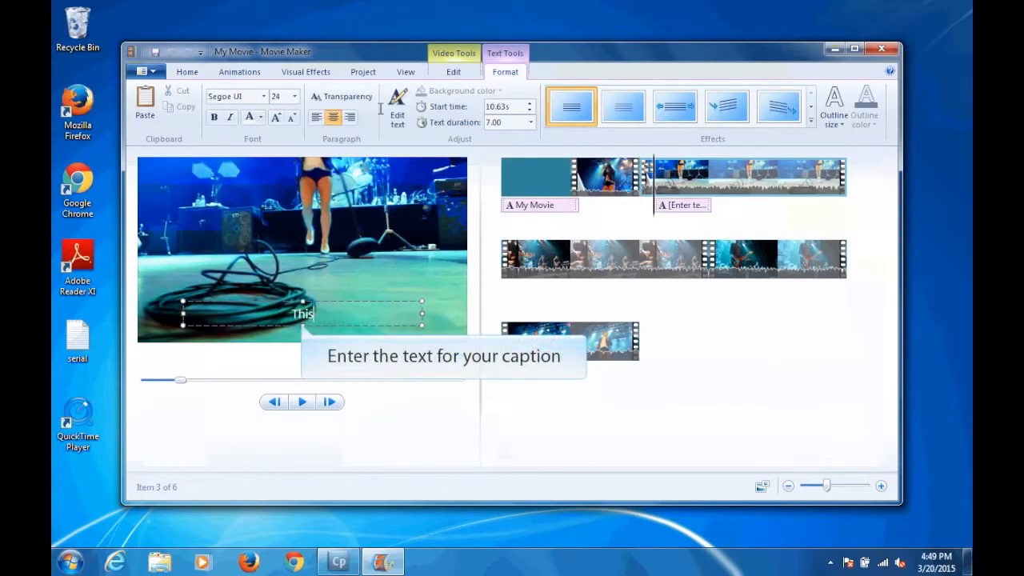
type("is th")
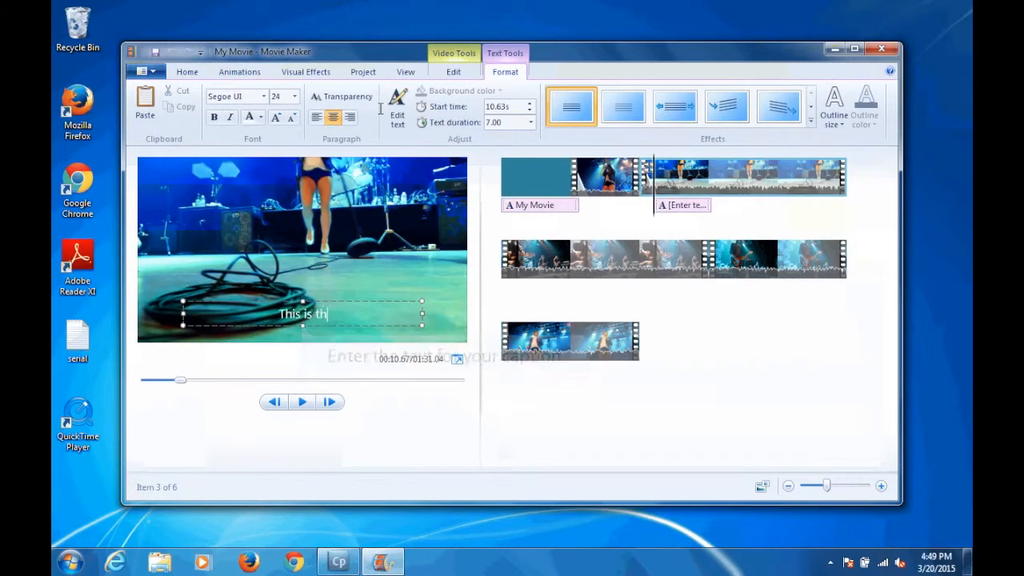
type("e stage.")
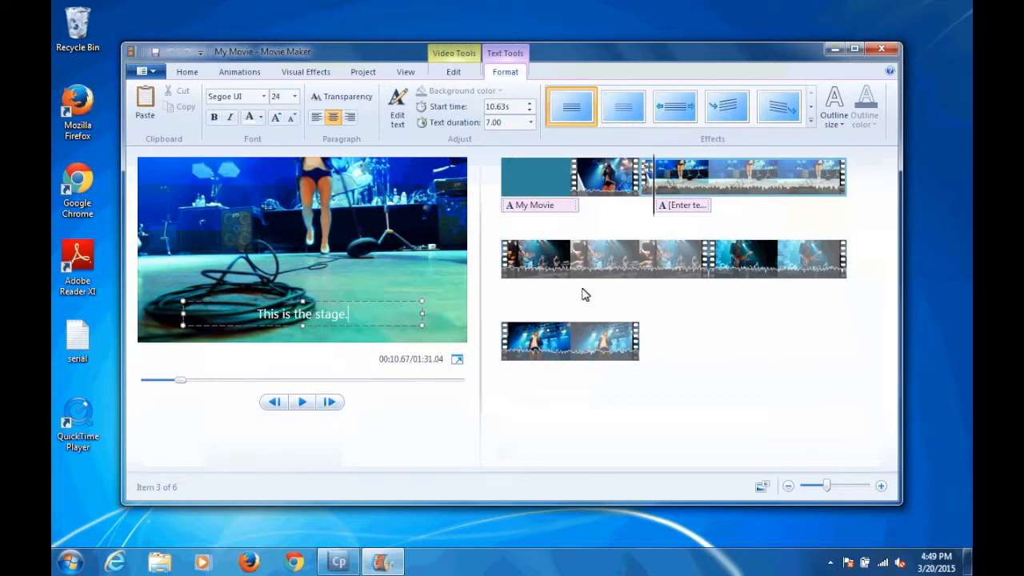
Step: Move the caption to start at 5.98 s, right after the title text, and apply the Stretch effect to it
left_click_drag(667, 205, 584, 206)
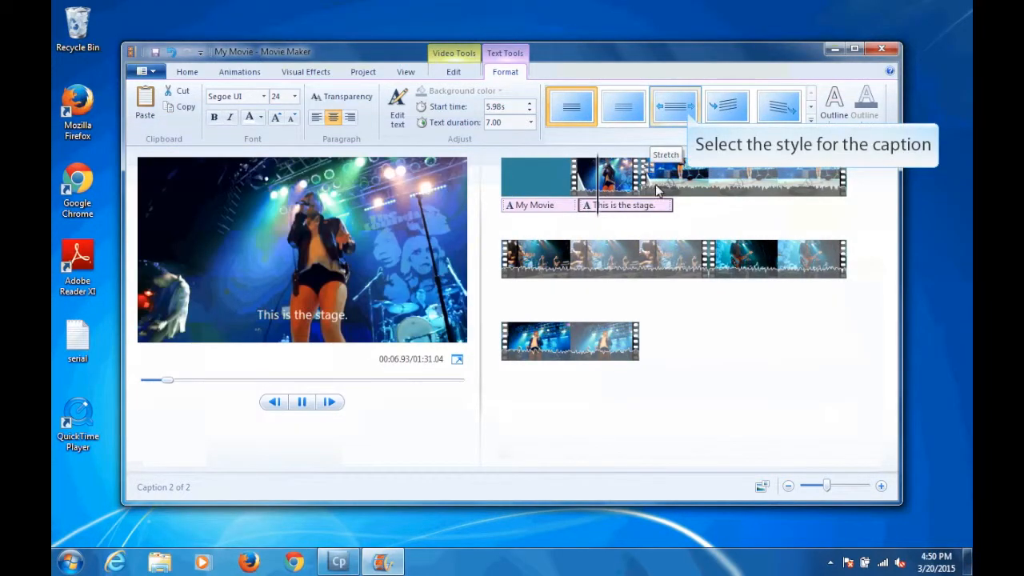
left_click(689, 118)
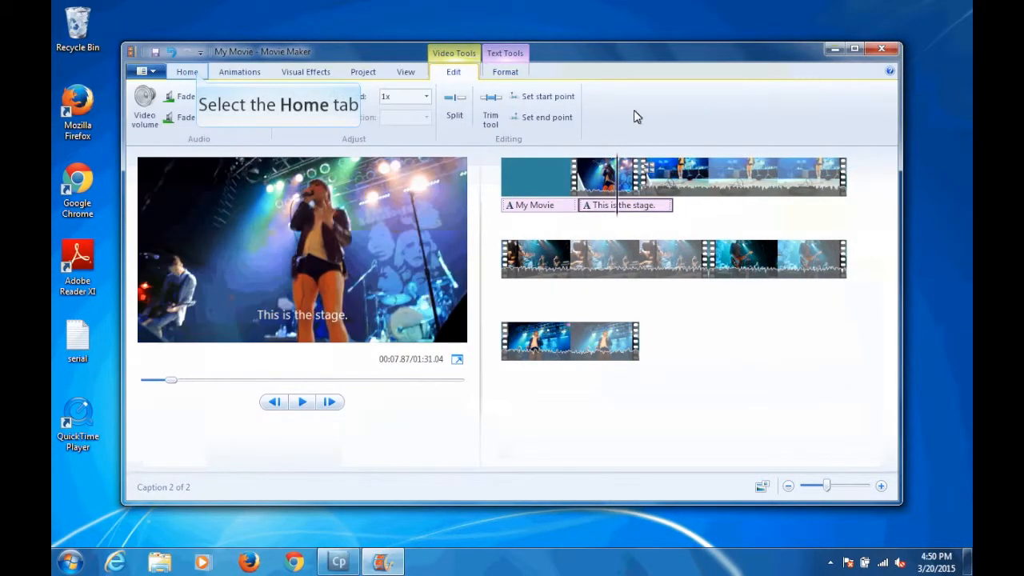
Step: Look through the options for adding music, recording narration and adding a sound file, leaving each without adding audio
left_click(187, 72)
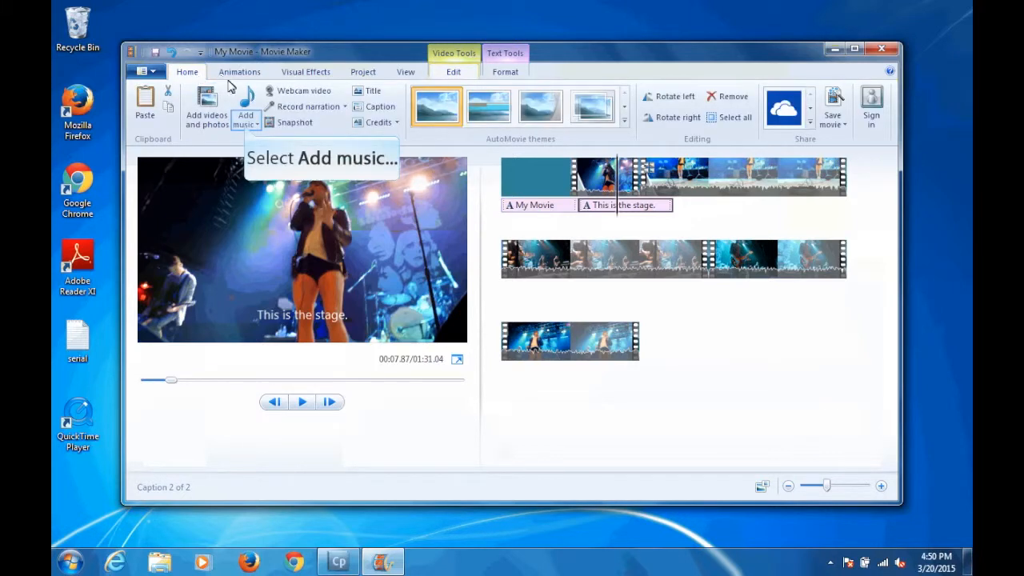
left_click(246, 125)
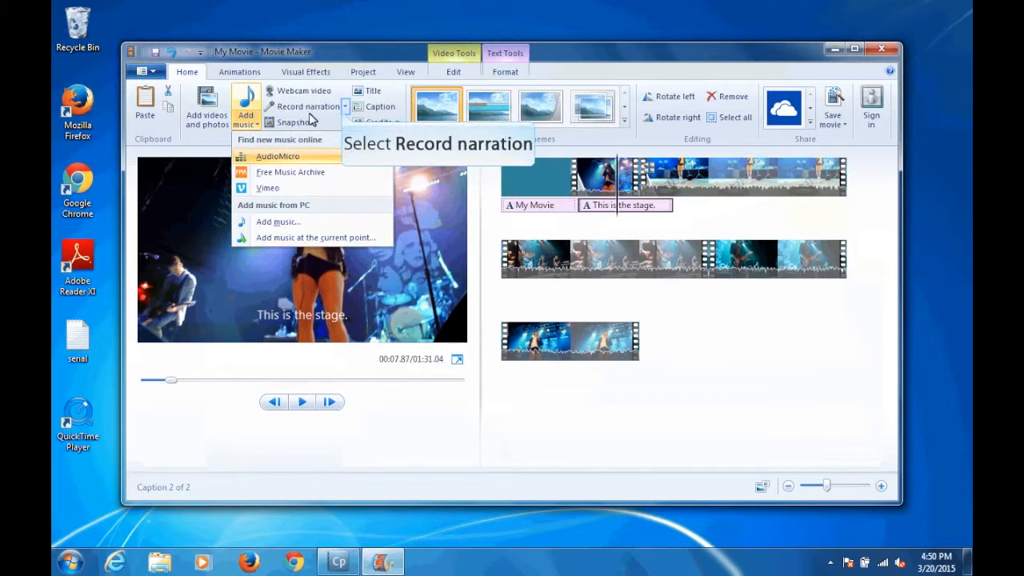
left_click(344, 108)
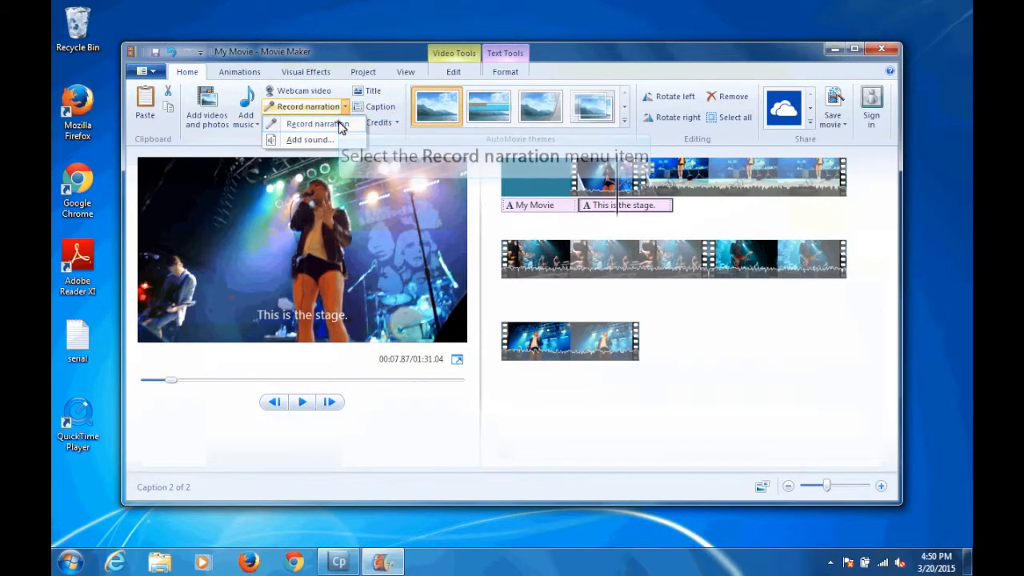
left_click(341, 125)
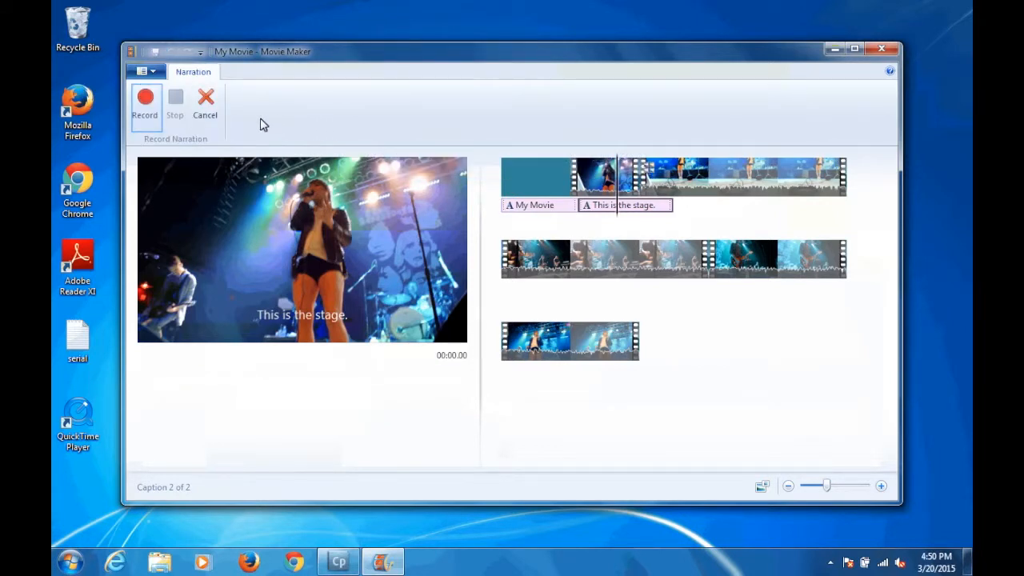
left_click(205, 99)
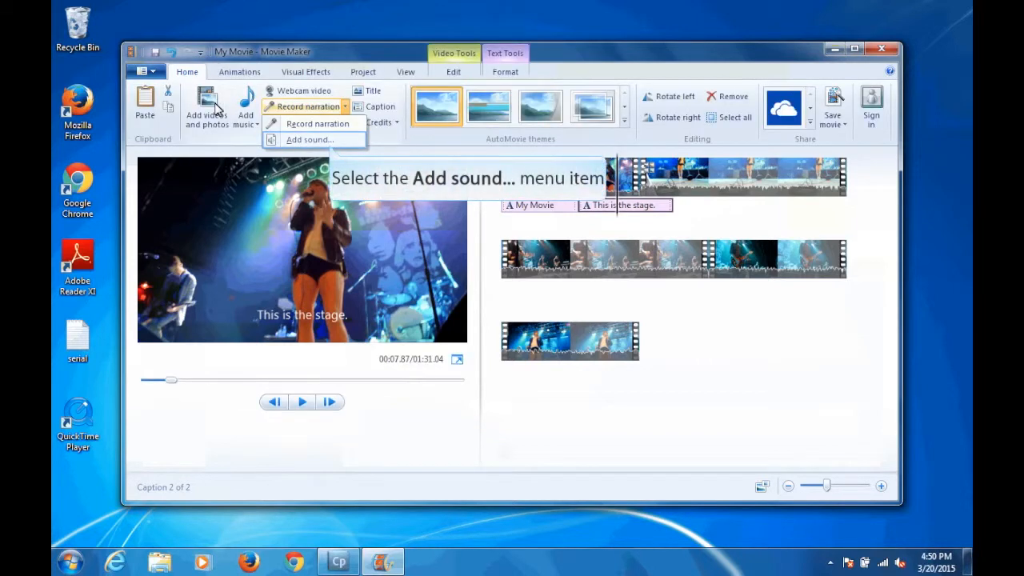
left_click(329, 141)
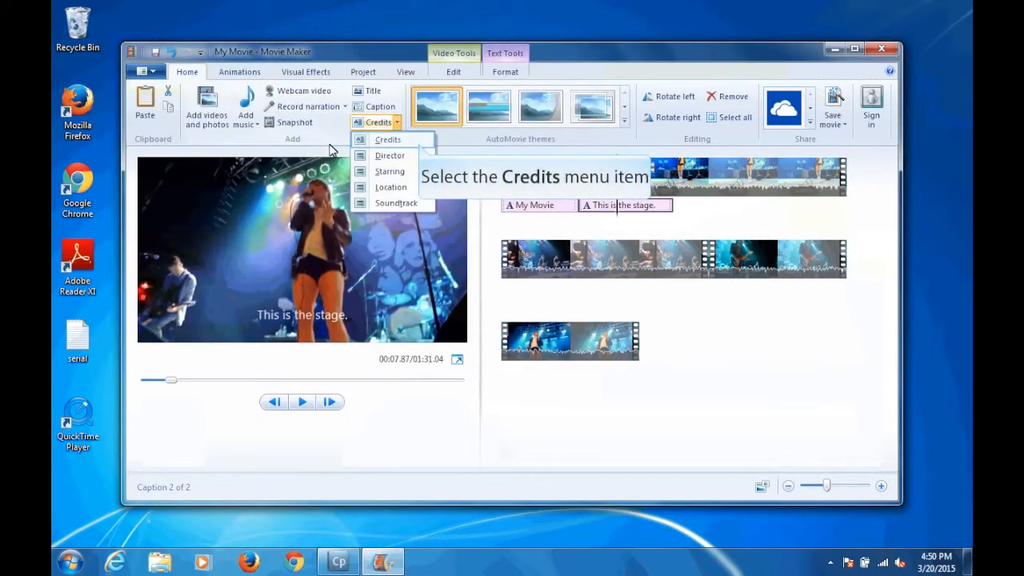
Step: Add a credits page at the end of the movie with the text "Starring: me"
left_click(419, 141)
type("ring m")
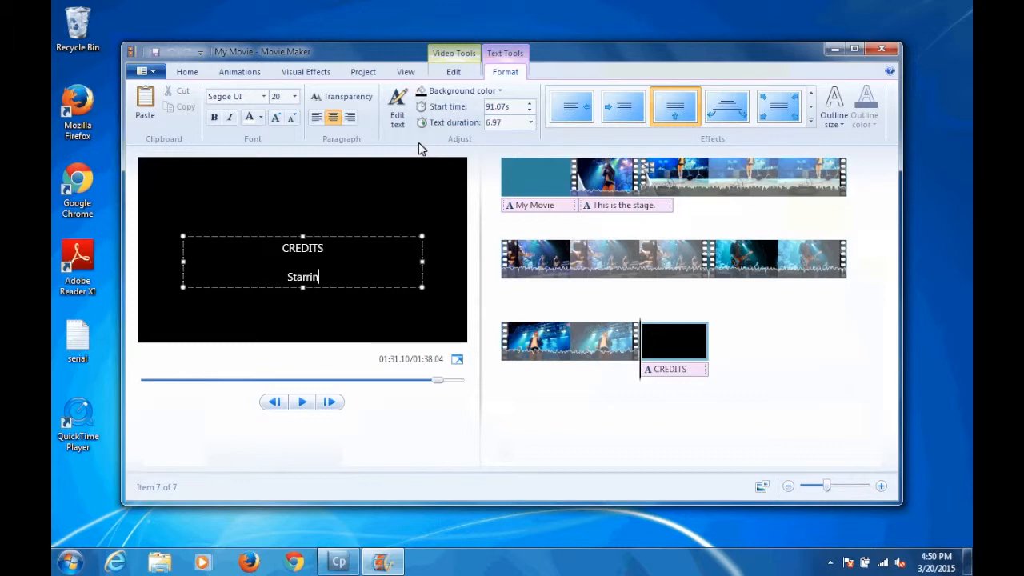
key("BackSpace")
key("BackSpace")
type(": me")
left_click(262, 266)
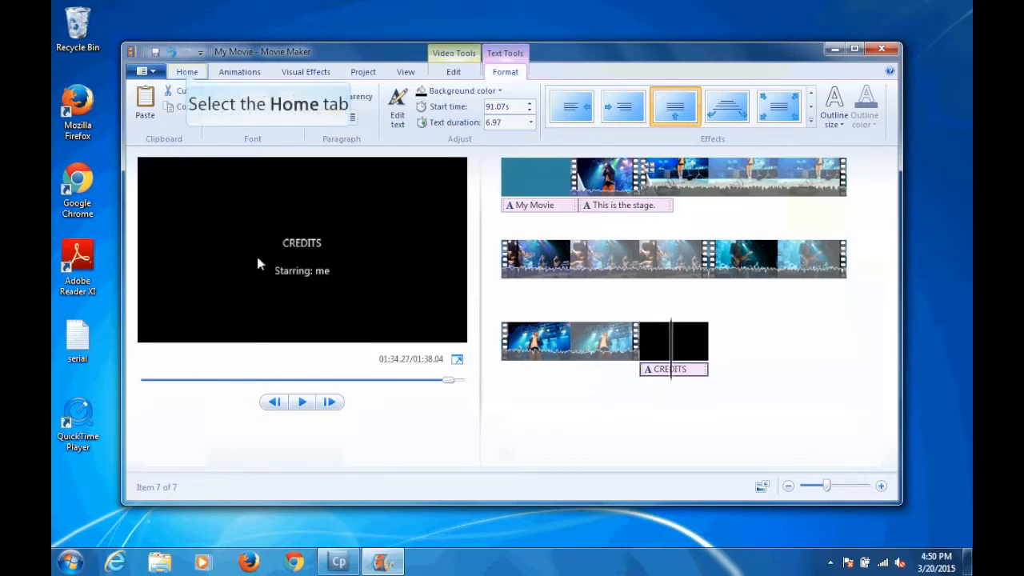
Step: Open the Snapshot command for the current frame of the credits page
left_click(187, 72)
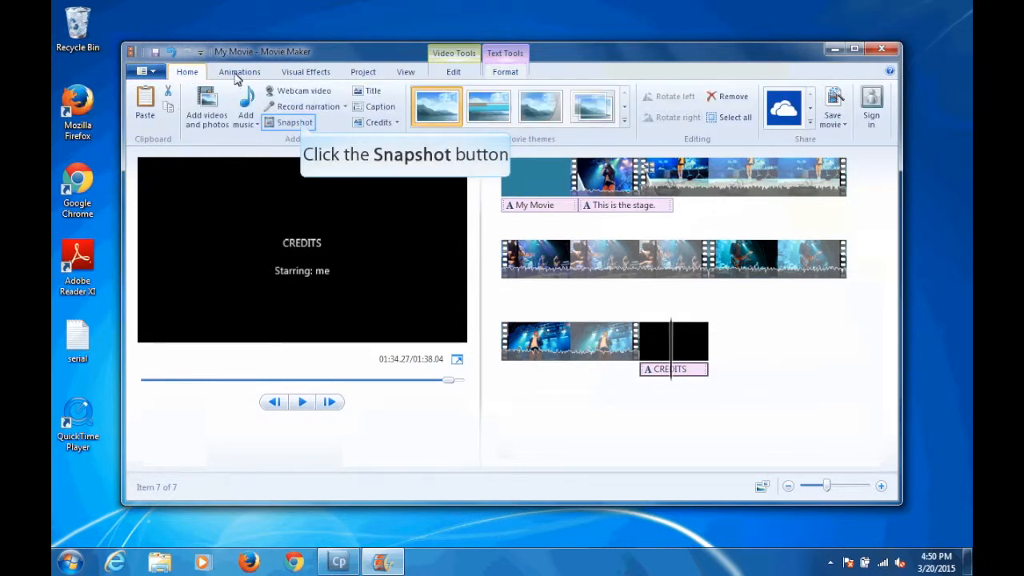
left_click(302, 124)
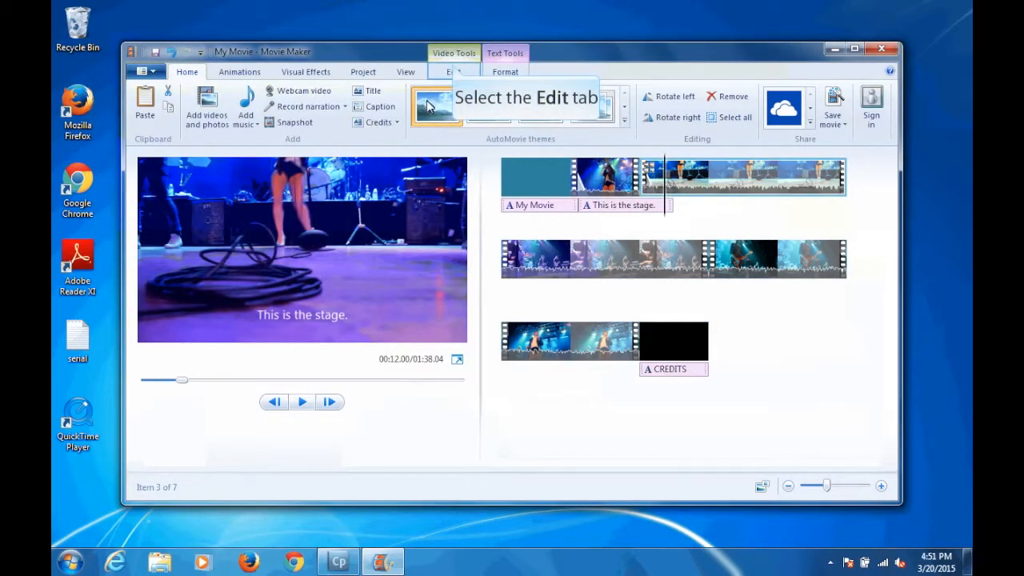
Step: Raise the second video clip's volume slightly and view its audio fade-in and fade-out options
left_click(453, 70)
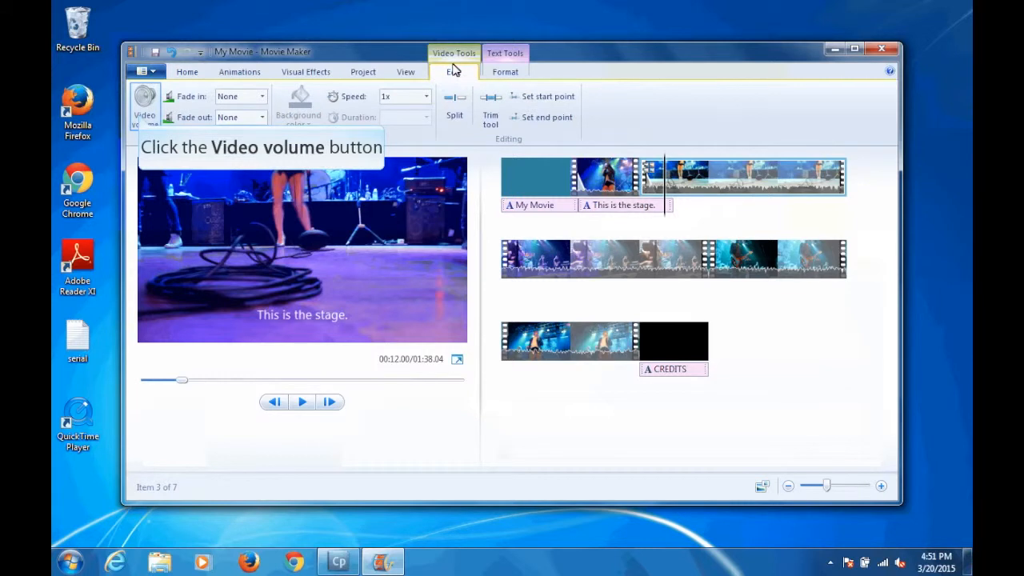
left_click(143, 117)
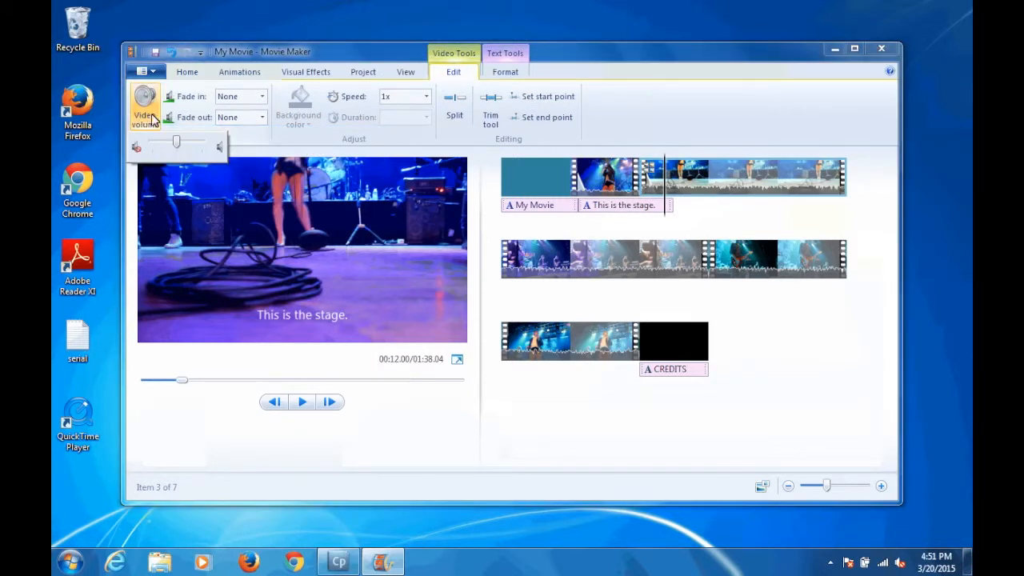
mouse_move(177, 142)
left_mouse_down()
mouse_move(197, 144)
mouse_move(180, 142)
left_mouse_up()
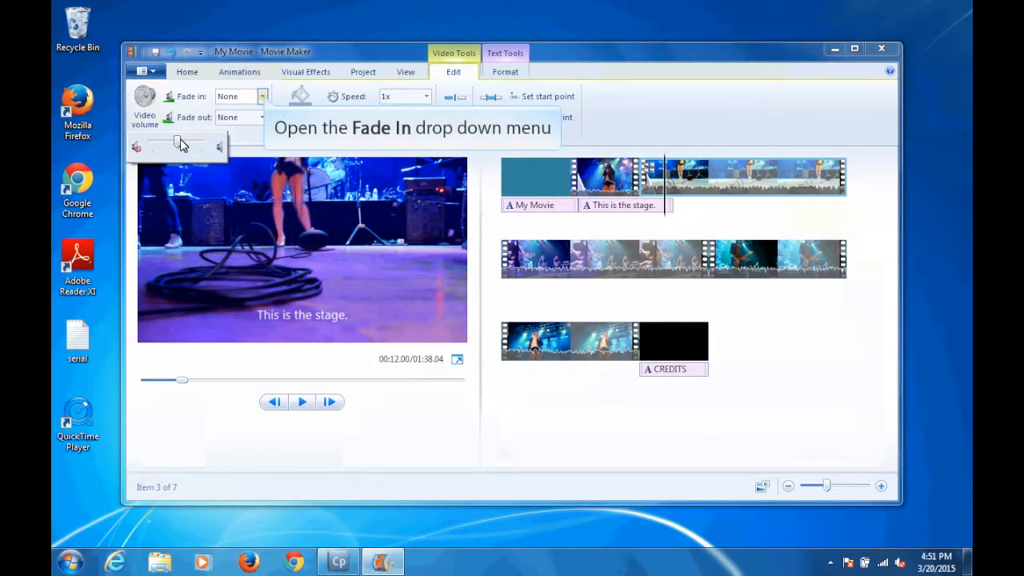
left_click(264, 96)
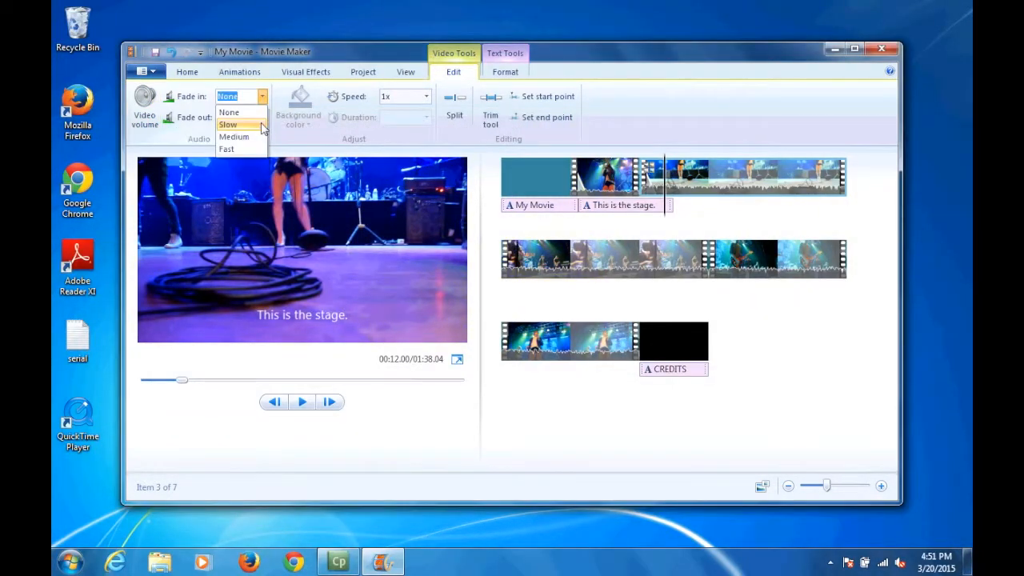
left_click(262, 118)
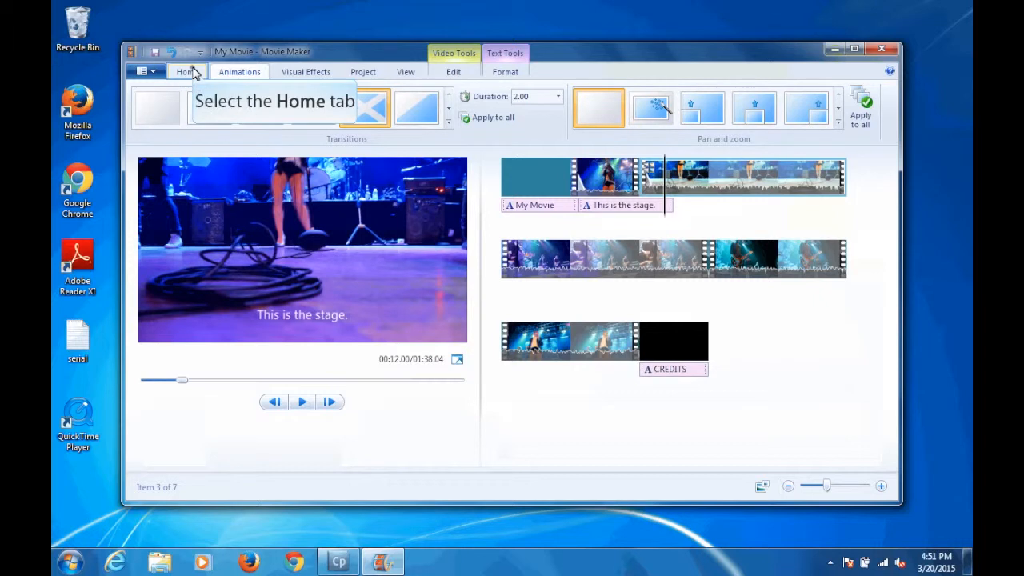
Step: Examine the services offered for publishing the movie on the web
left_click(186, 72)
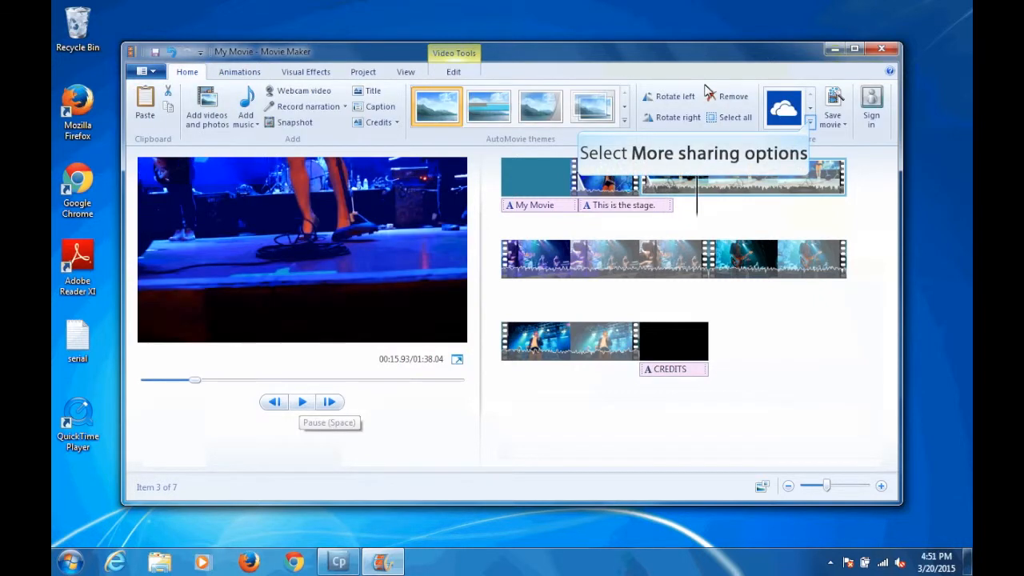
left_click(810, 121)
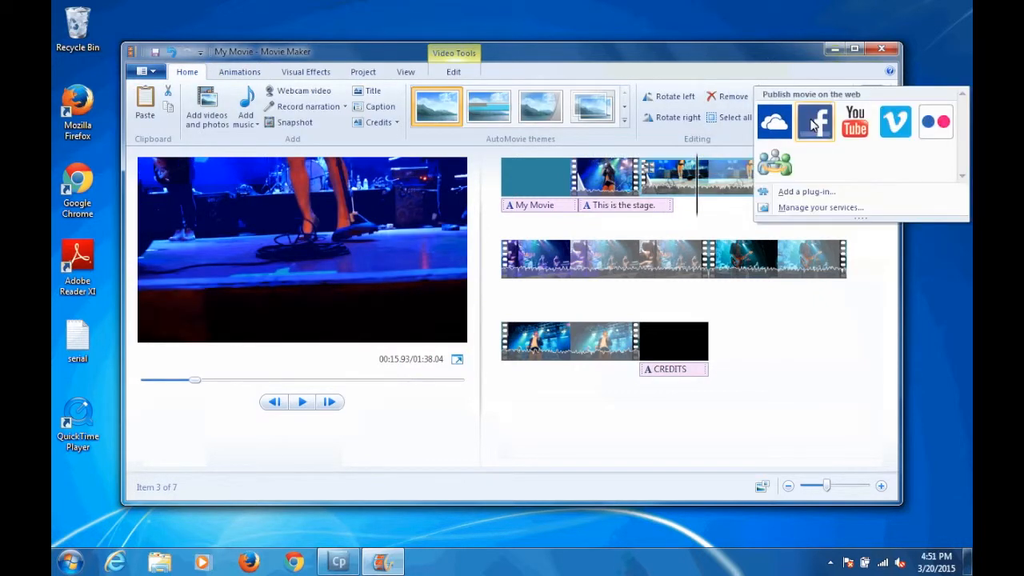
left_click(790, 83)
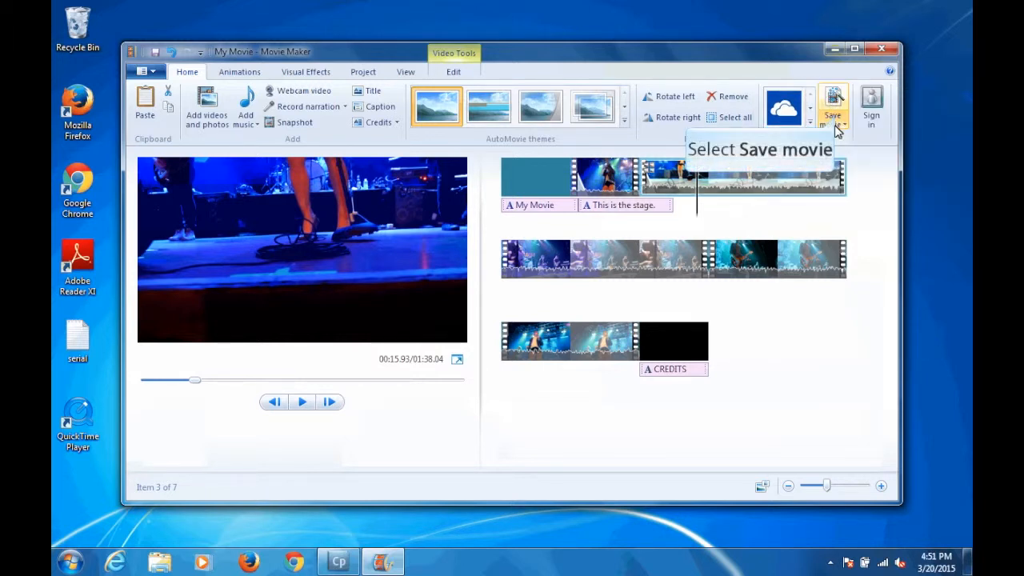
Step: Save the movie with the For computer setting, choosing the Desktop as its location and selecting the file name for editing
left_click(836, 128)
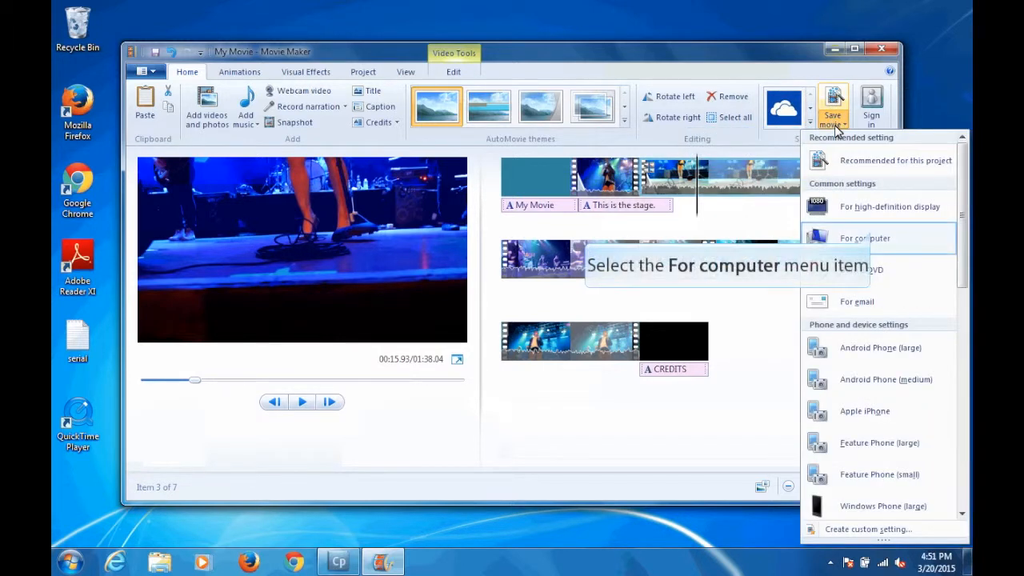
left_click(874, 238)
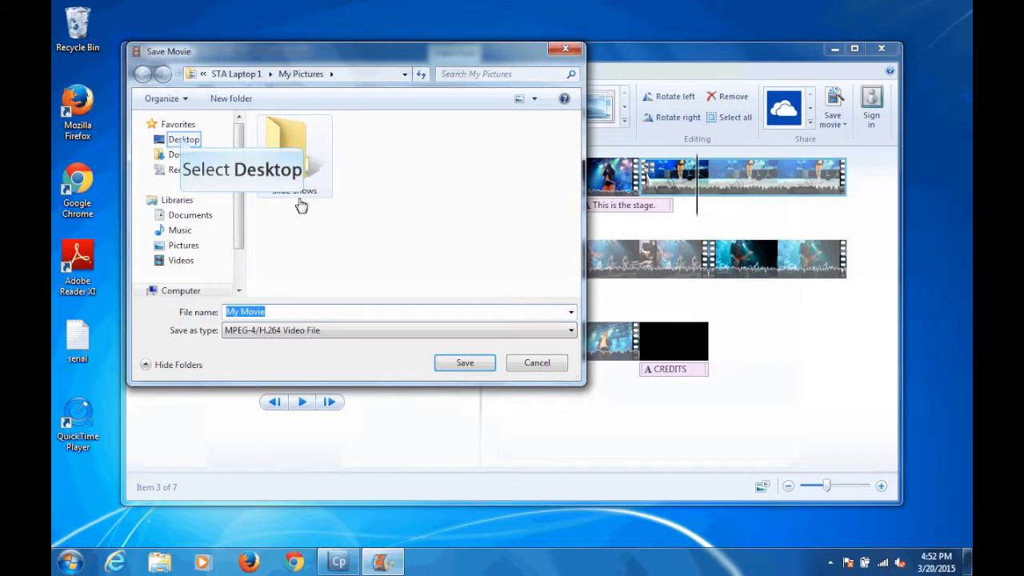
left_click(183, 139)
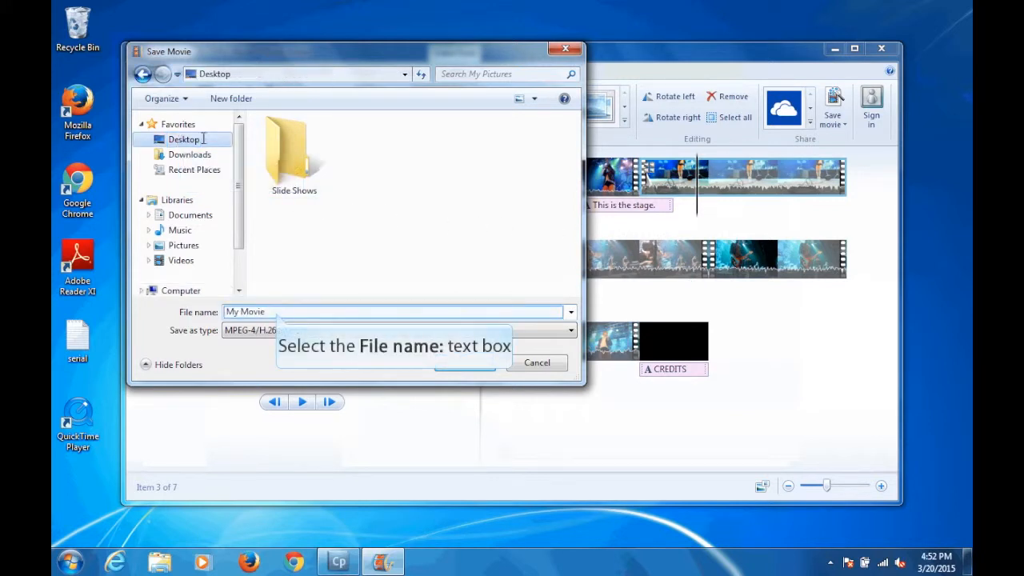
left_click(277, 312)
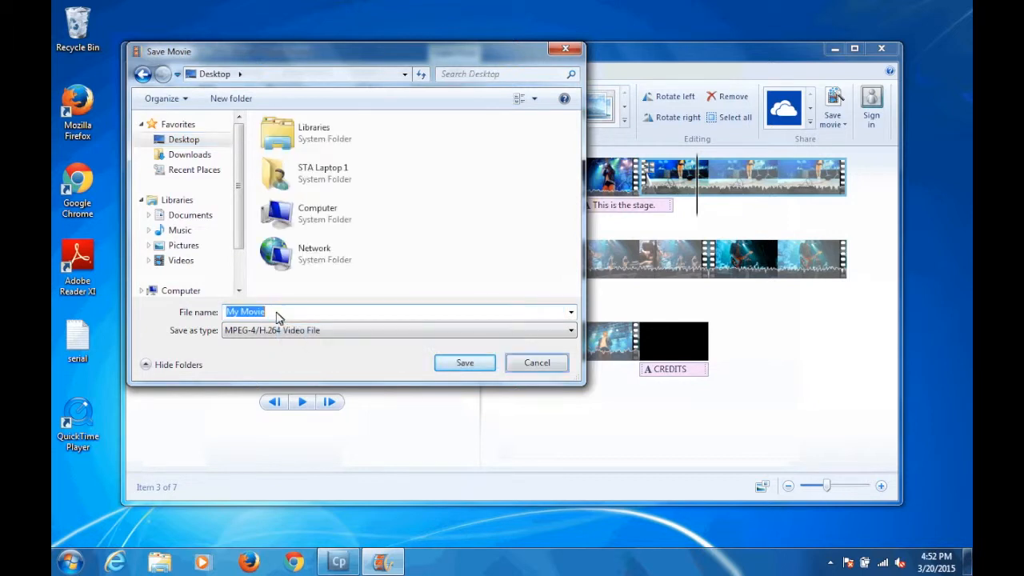